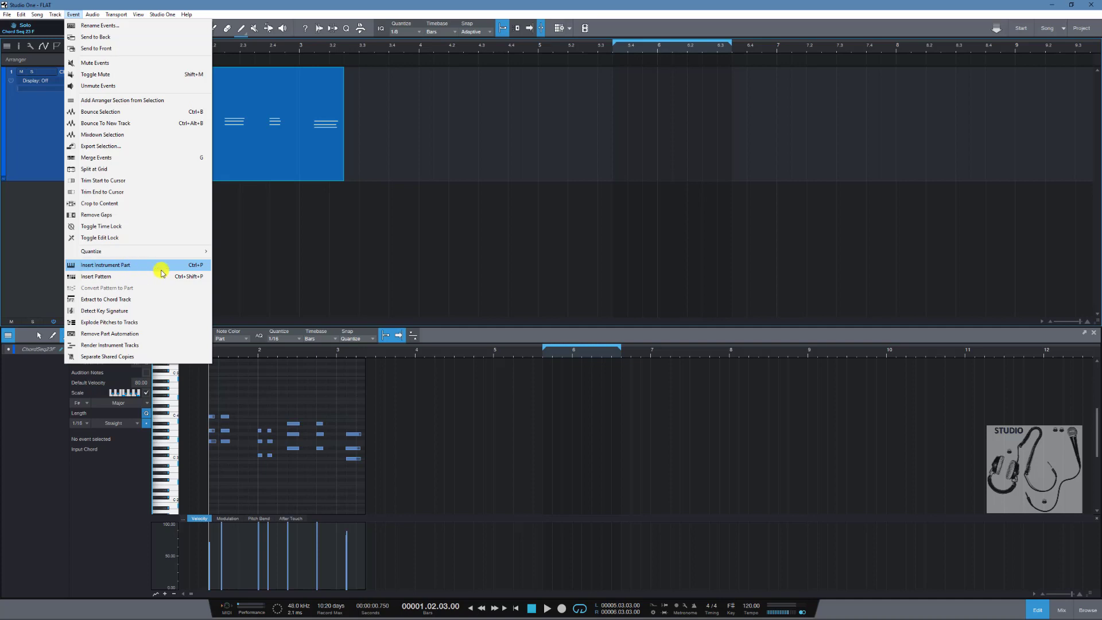
# - Insert an empty instrument part at position 3.4, after the existing chord part, and draw several test notes in it
pyautogui.click(389, 143)
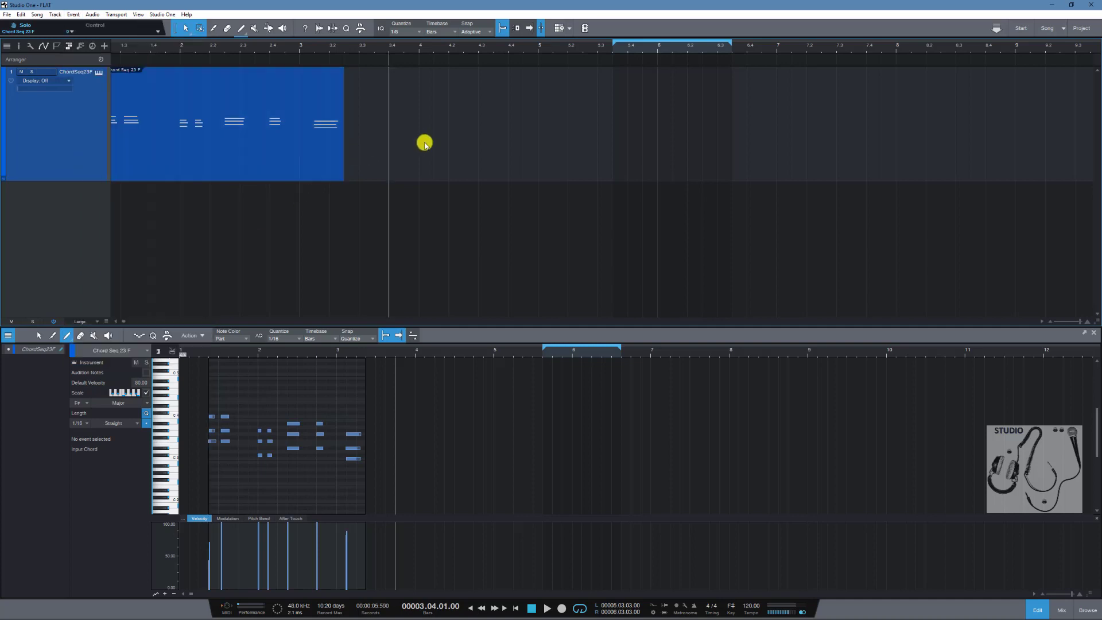
pyautogui.doubleClick(425, 143)
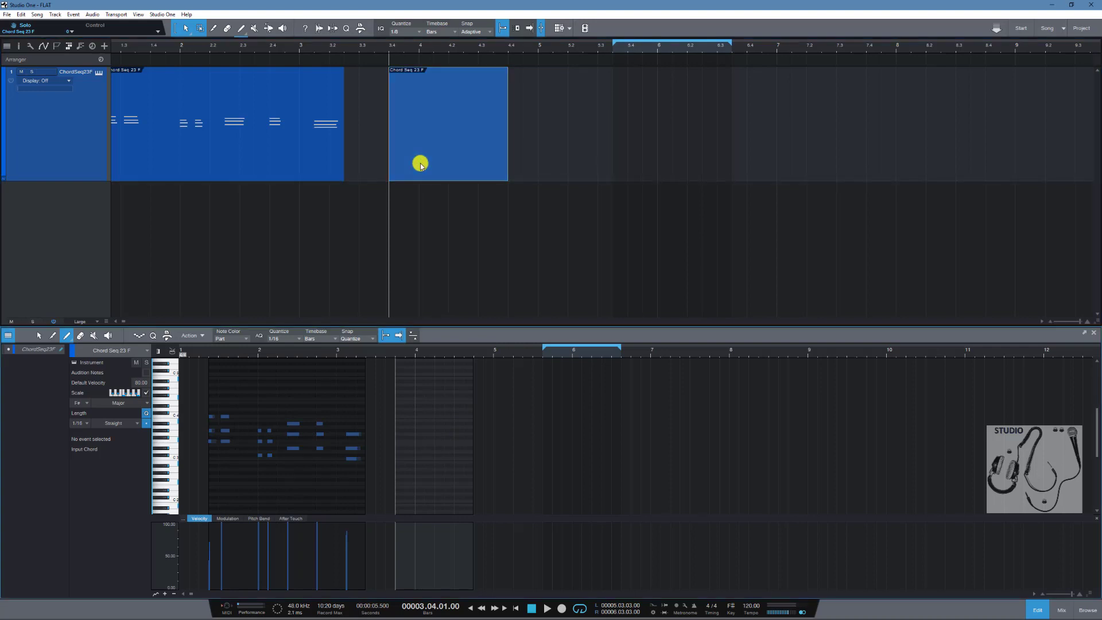
pyautogui.moveTo(397, 448); pyautogui.dragTo(414, 461)
pyautogui.click(432, 449)
pyautogui.moveTo(426, 413)
pyautogui.mouseDown()
pyautogui.moveTo(472, 406)
pyautogui.moveTo(474, 472)
pyautogui.mouseUp()
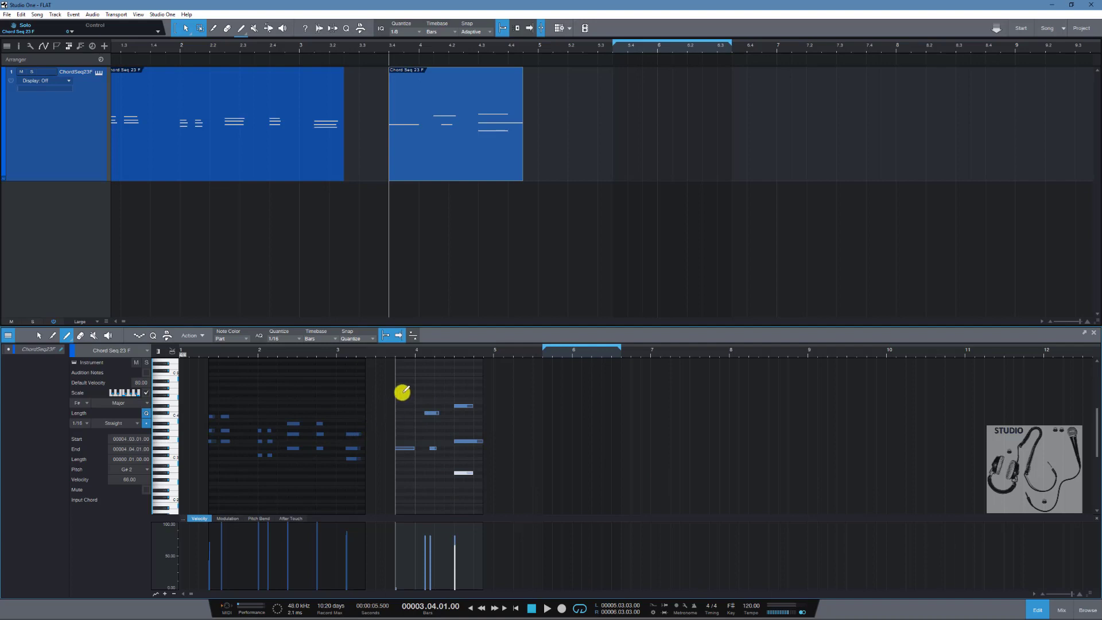
# - Delete the test instrument part and insert a pattern in its place at position 3.4
pyautogui.press('Delete')
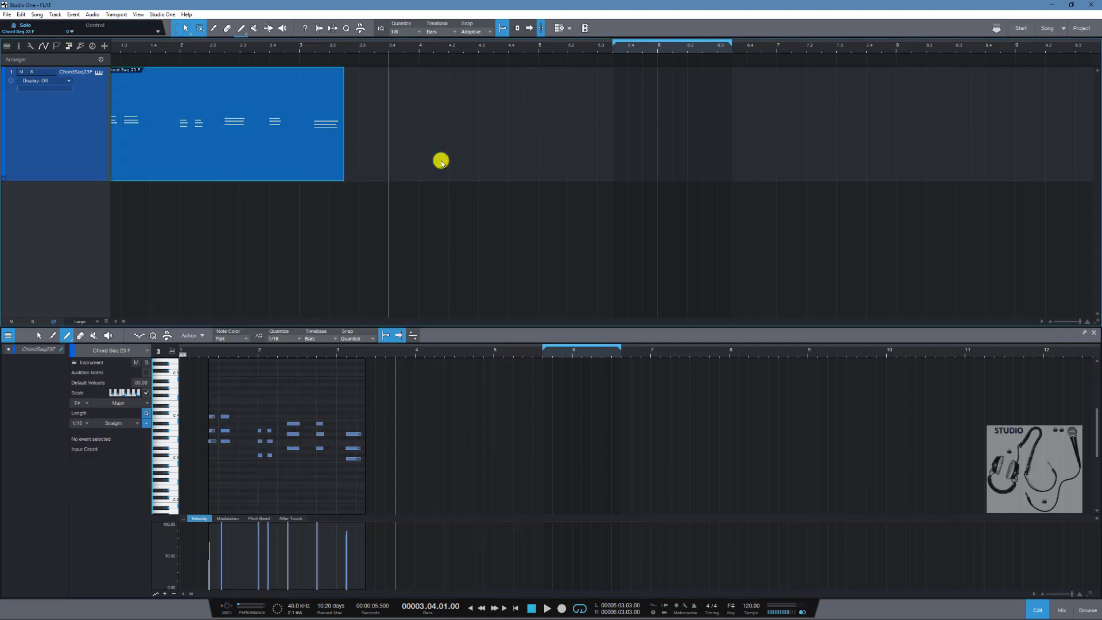
pyautogui.click(74, 15)
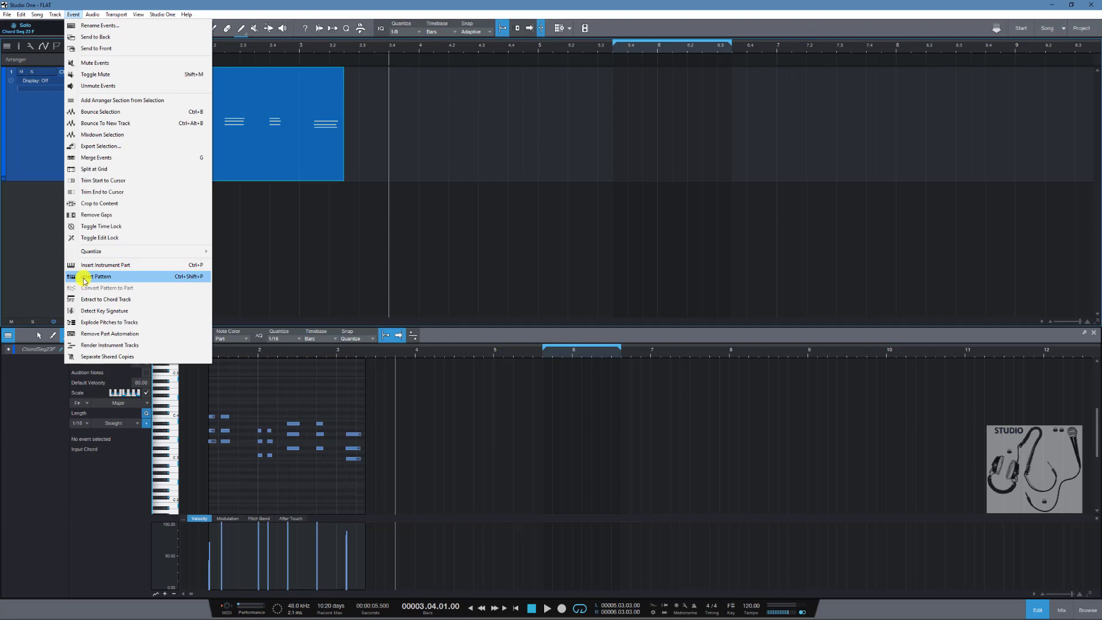
pyautogui.click(84, 278)
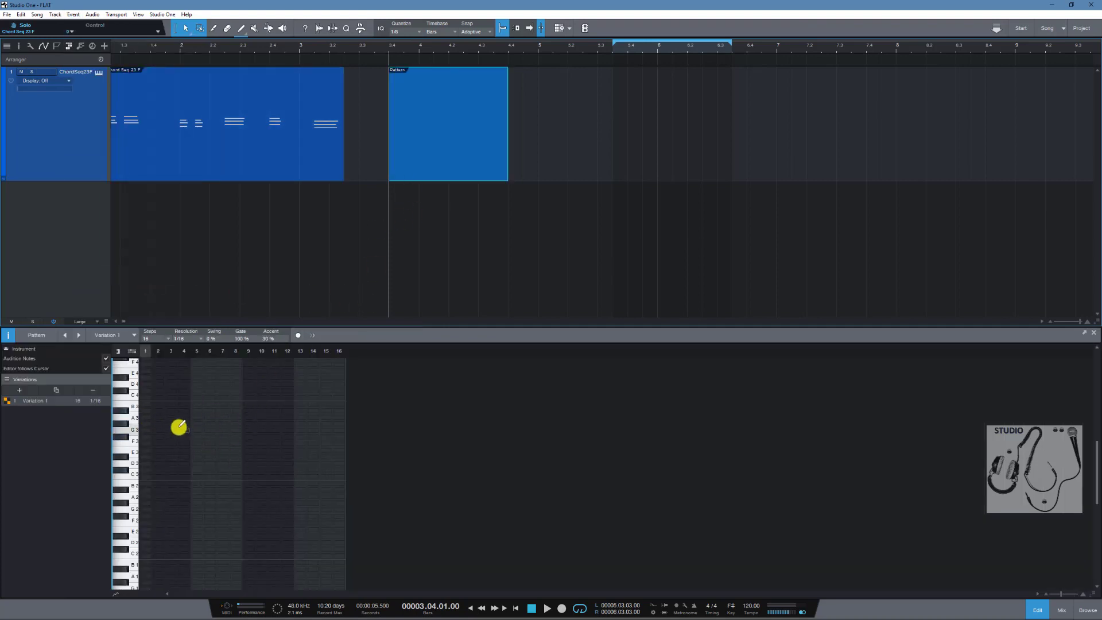
# - Fill all 16 steps of the pattern's G#3 row, and view the pattern in drum mode before returning to melodic mode
pyautogui.moveTo(145, 424)
pyautogui.mouseDown()
pyautogui.moveTo(159, 445)
pyautogui.moveTo(339, 425)
pyautogui.mouseUp()
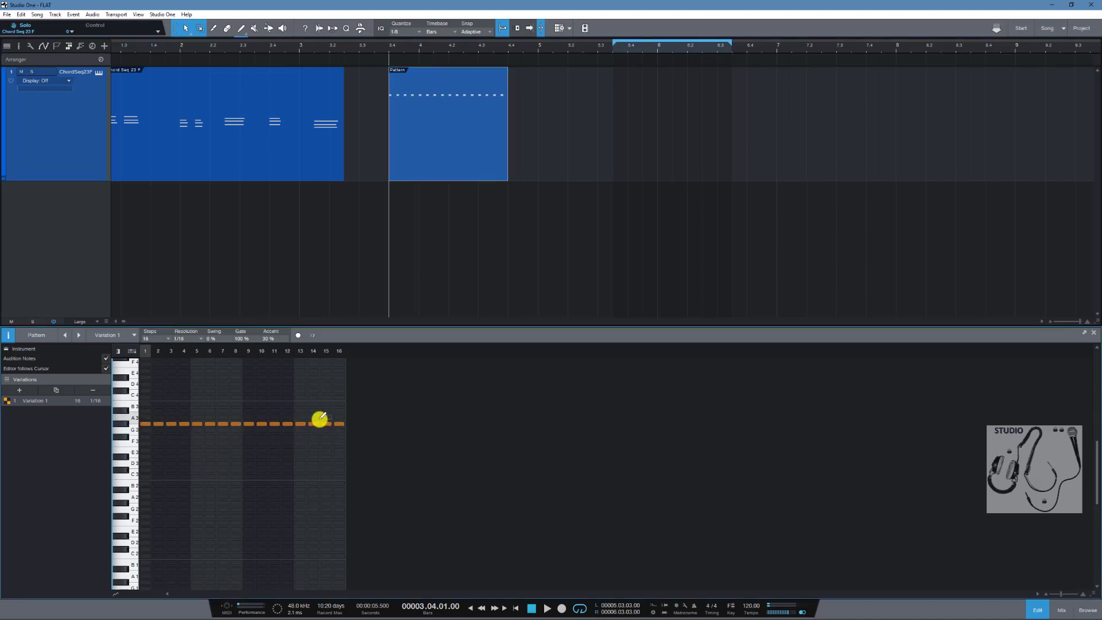
pyautogui.click(151, 423)
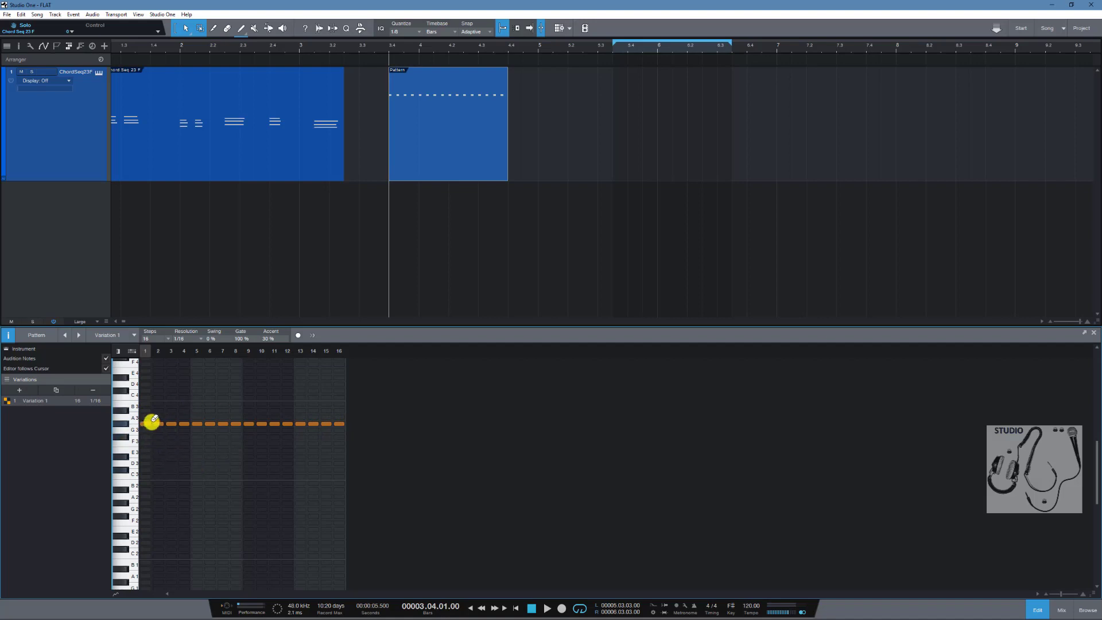
pyautogui.click(130, 354)
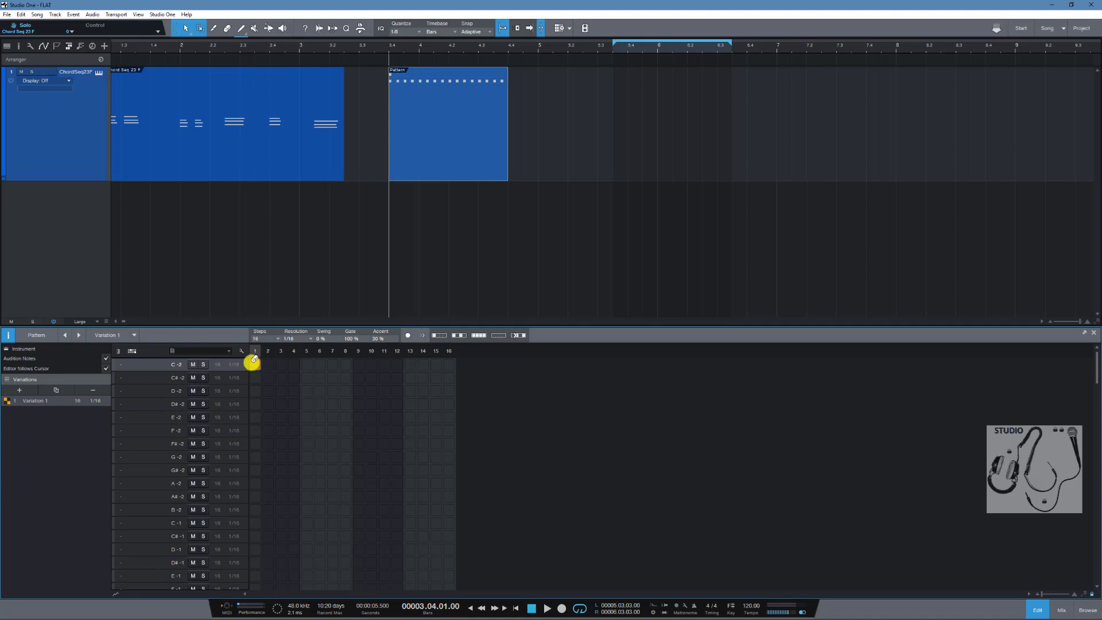
pyautogui.click(121, 351)
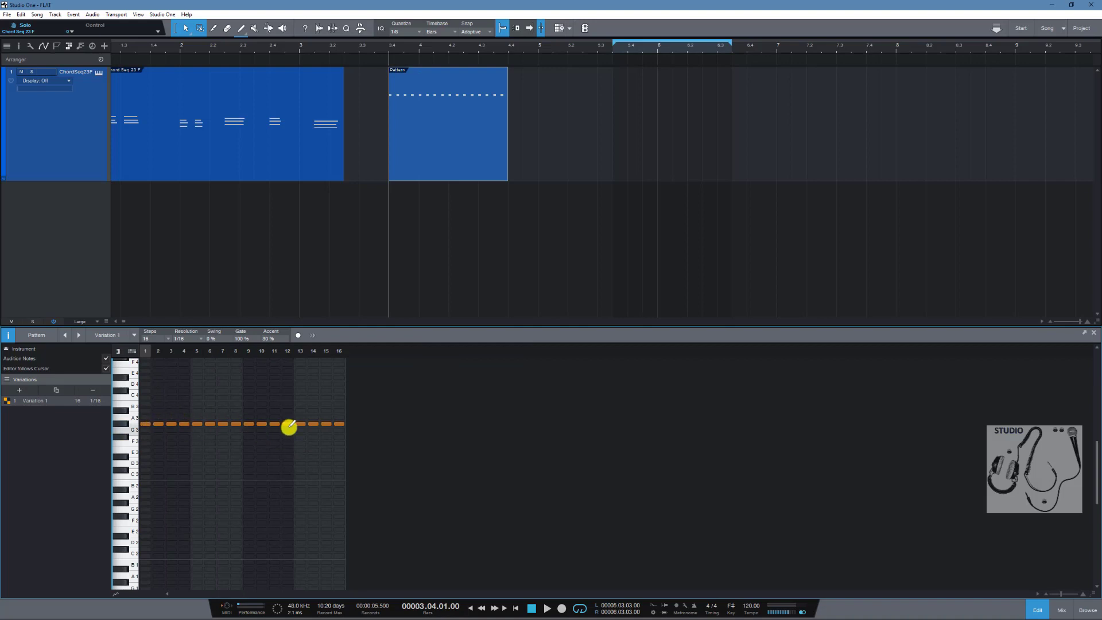
# - Replace the pattern with a new one at position 3.4 and draw notes of varying pitch across its 16 steps
pyautogui.press('Delete')
pyautogui.click(240, 134)
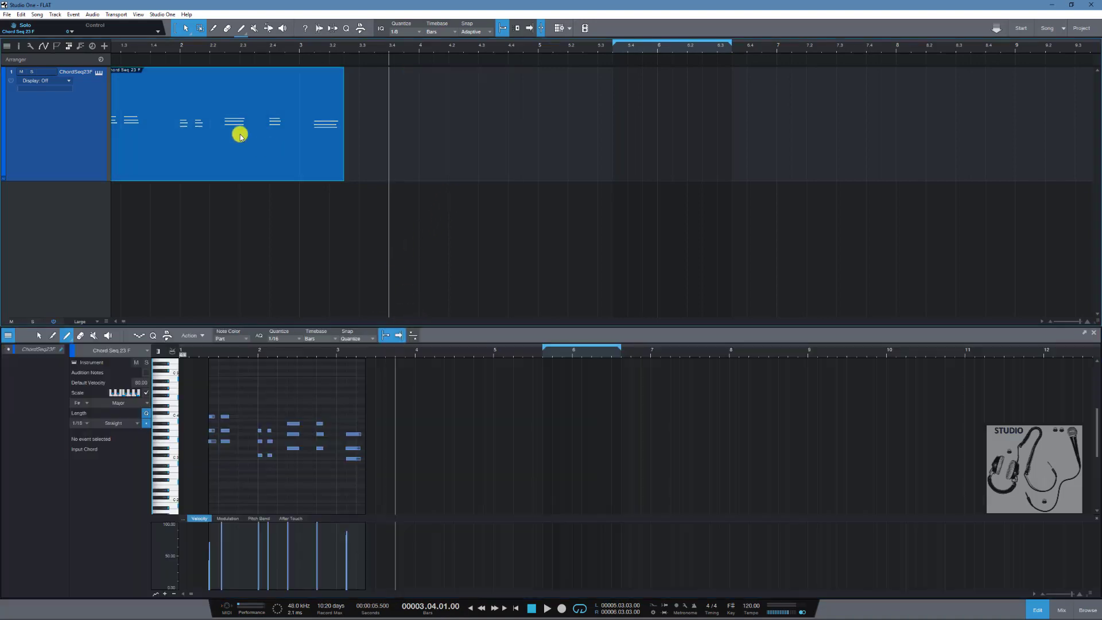
pyautogui.click(73, 14)
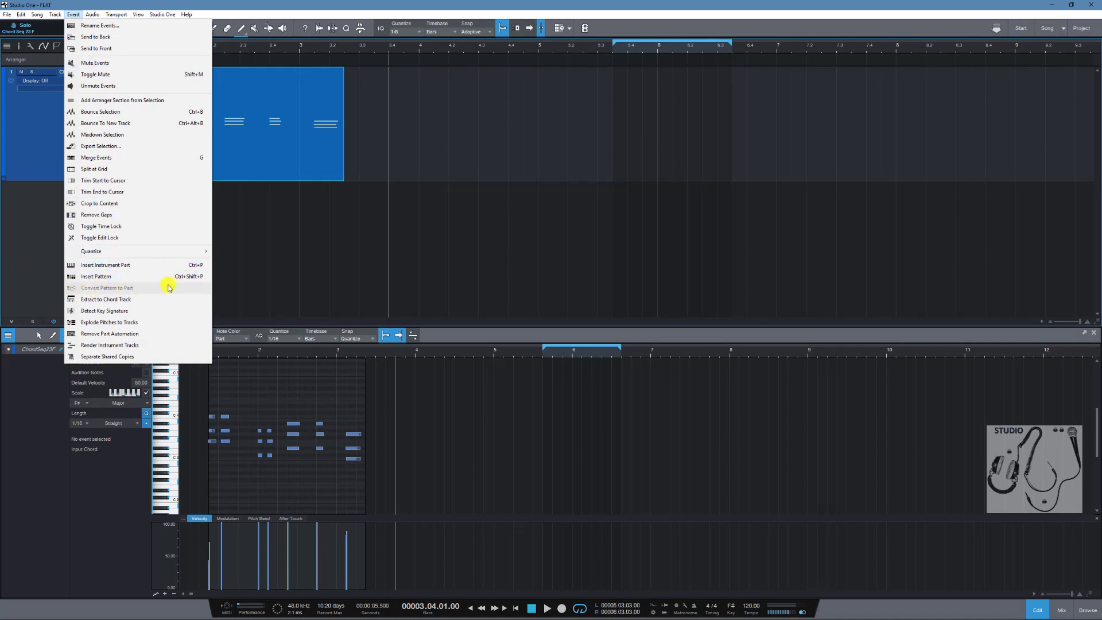
pyautogui.click(353, 147)
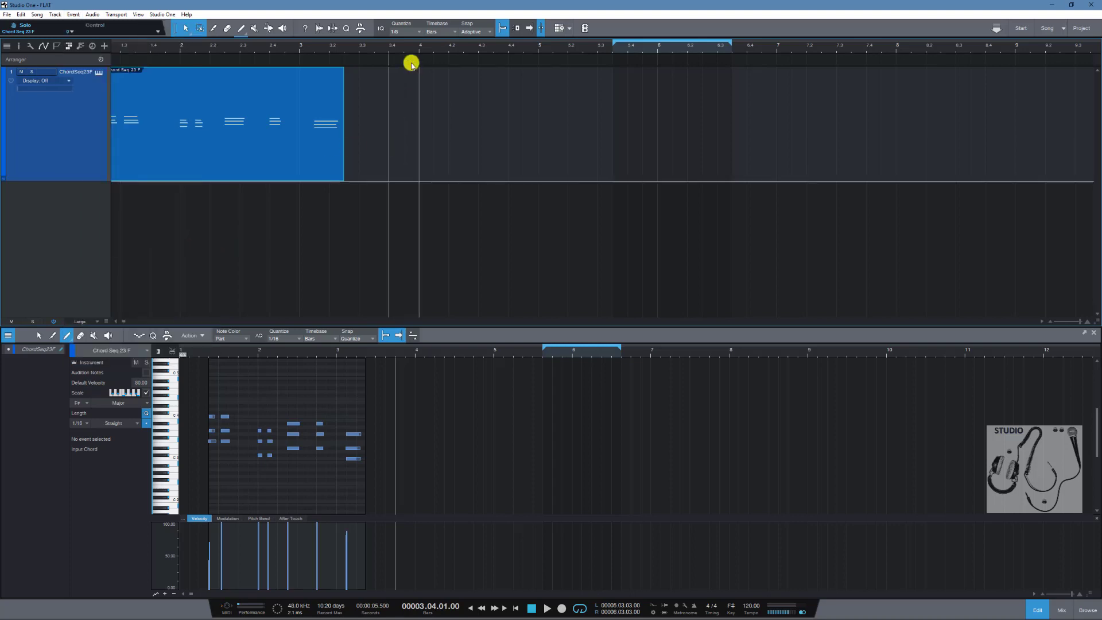
pyautogui.click(75, 16)
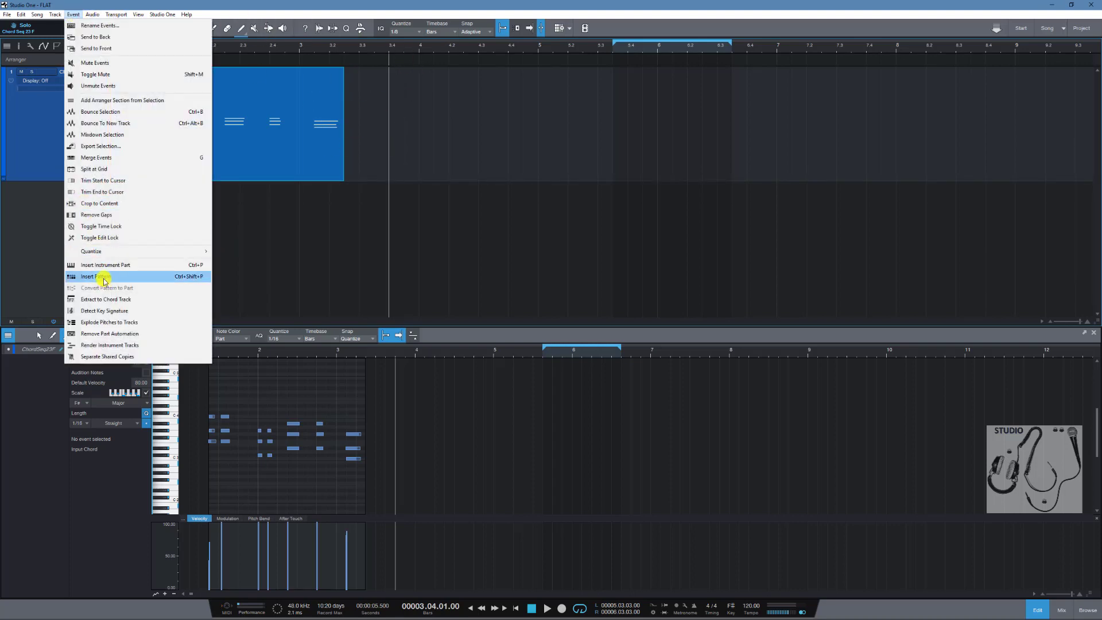
pyautogui.click(104, 277)
pyautogui.moveTo(148, 419)
pyautogui.mouseDown()
pyautogui.moveTo(148, 451)
pyautogui.moveTo(315, 438)
pyautogui.moveTo(361, 457)
pyautogui.mouseUp()
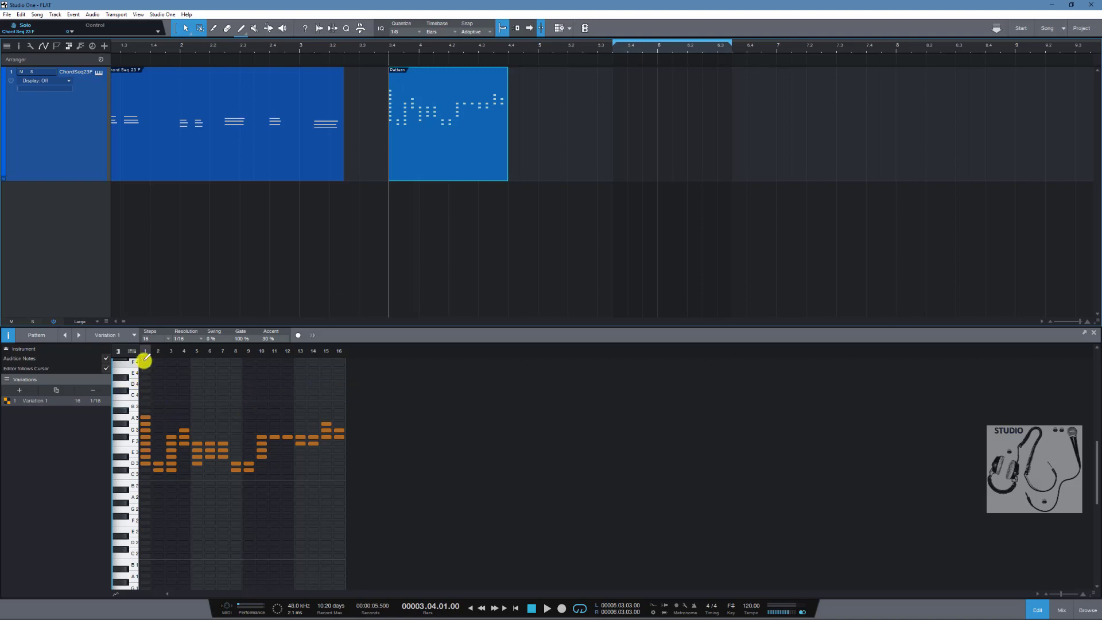
# - Convert the pattern to an instrument part, inspect its notes up close, and undo the conversion
pyautogui.click(73, 14)
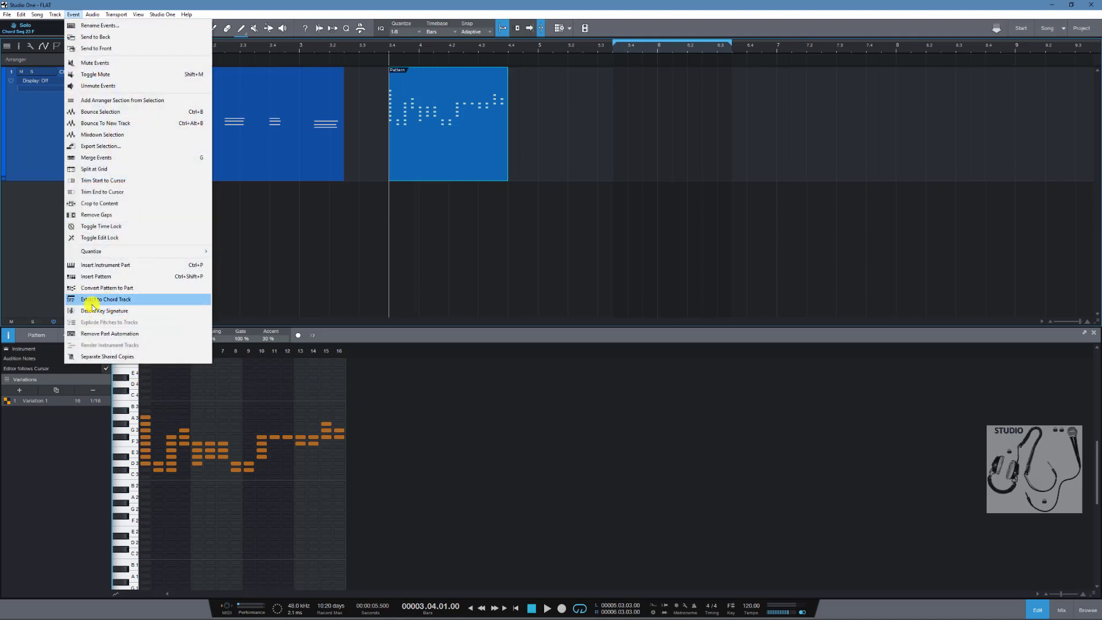
pyautogui.click(130, 289)
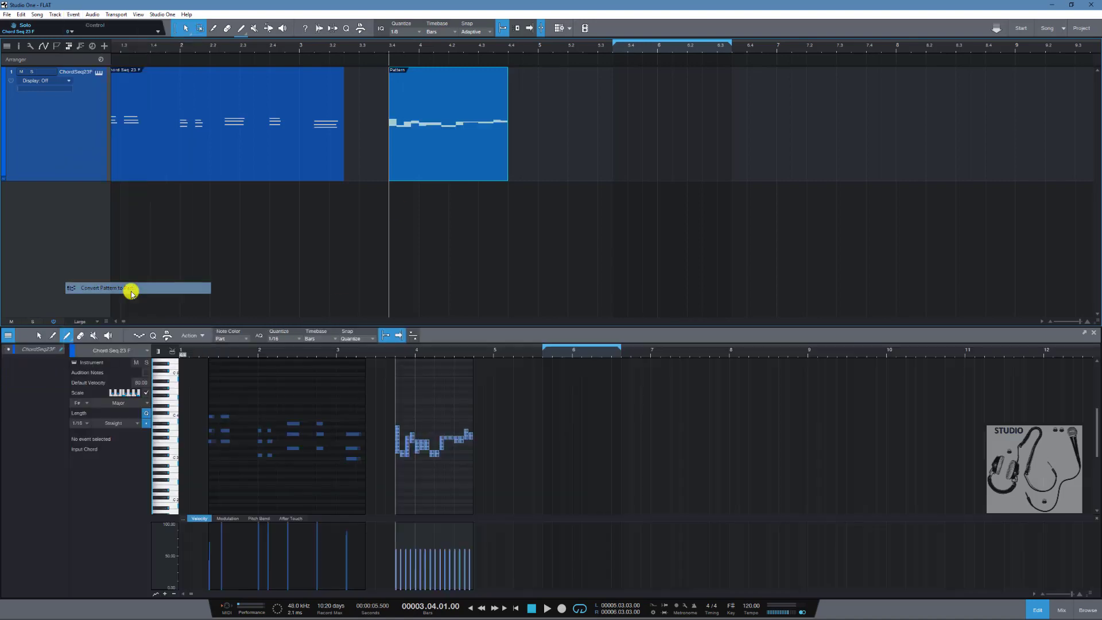
pyautogui.scroll(4, 419, 462)
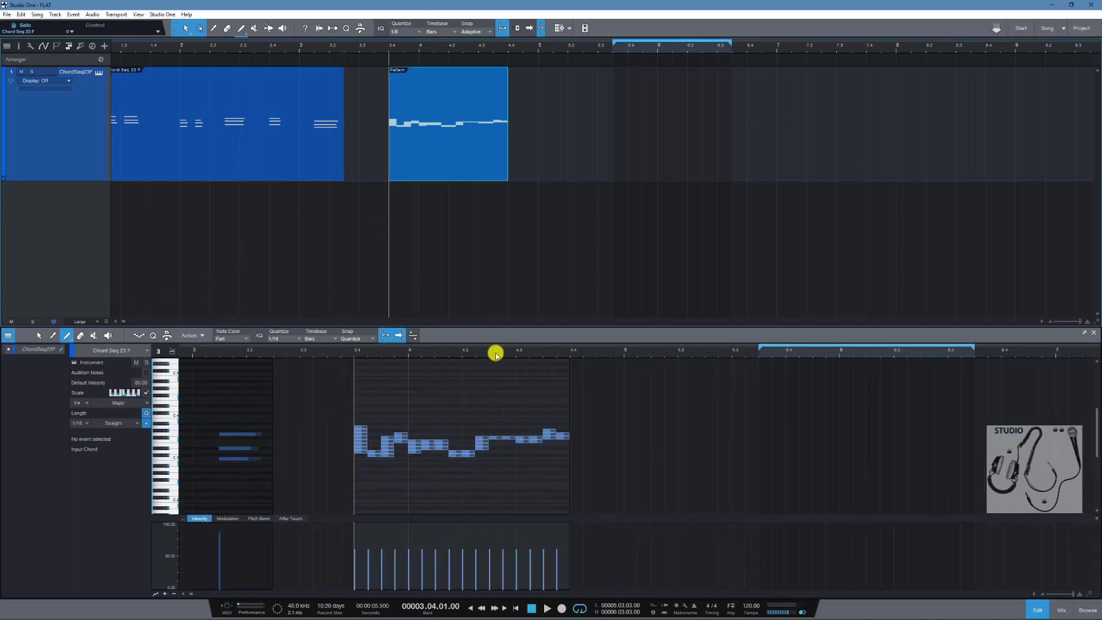
pyautogui.hotkey('ctrl', 'z')
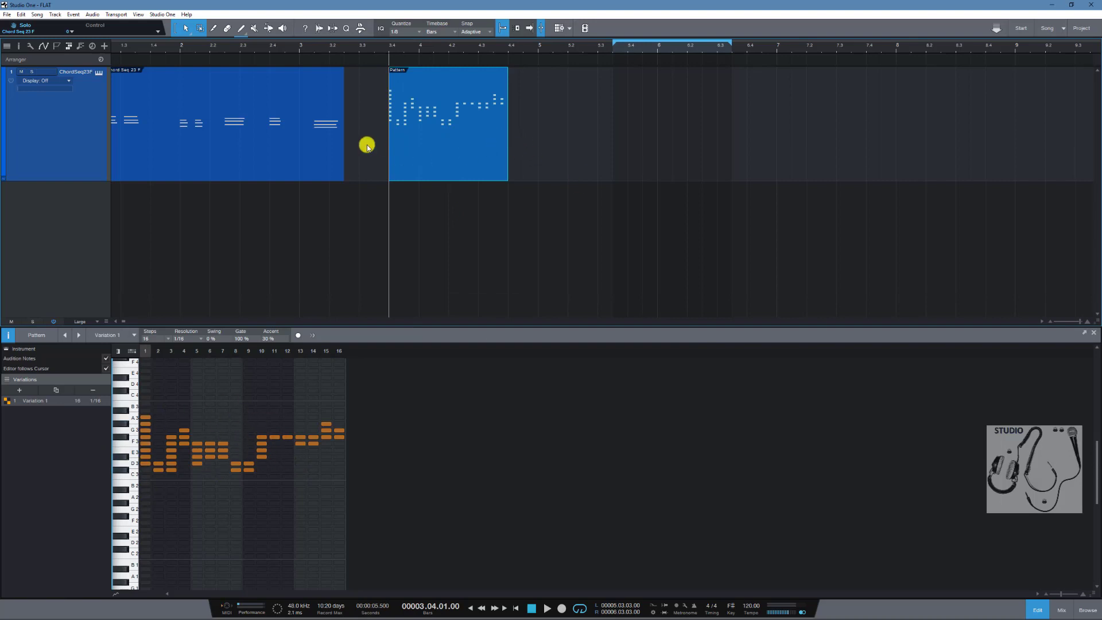
# - Delete the pattern and move the chord part to the start of bar 1
pyautogui.hotkey('ctrl', 'y')
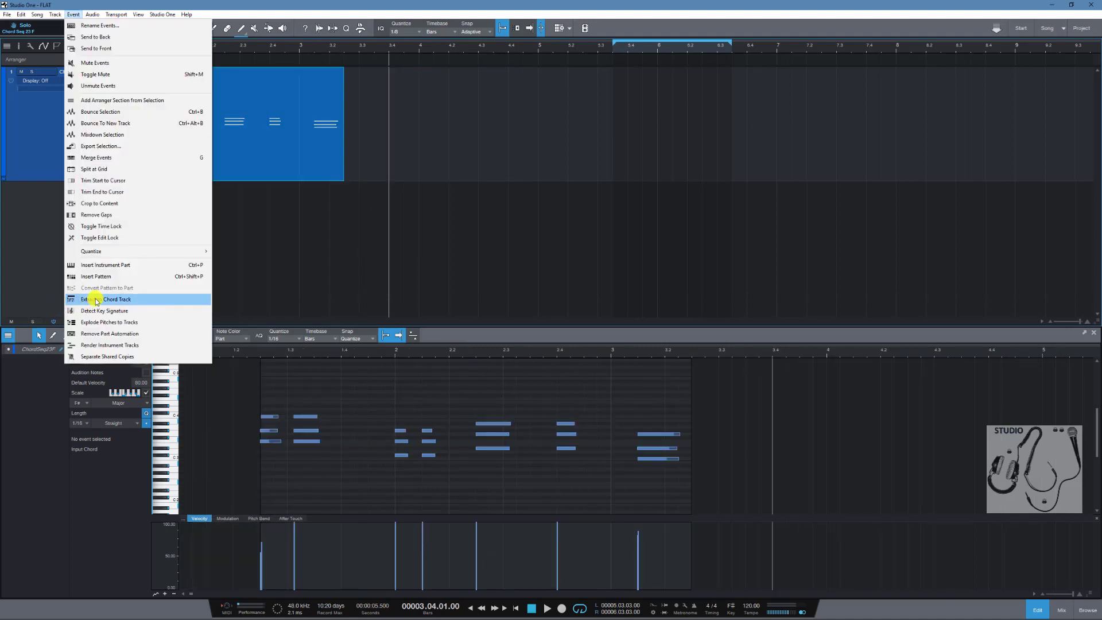
pyautogui.click(40, 280)
pyautogui.hscroll(2, 321, 214)
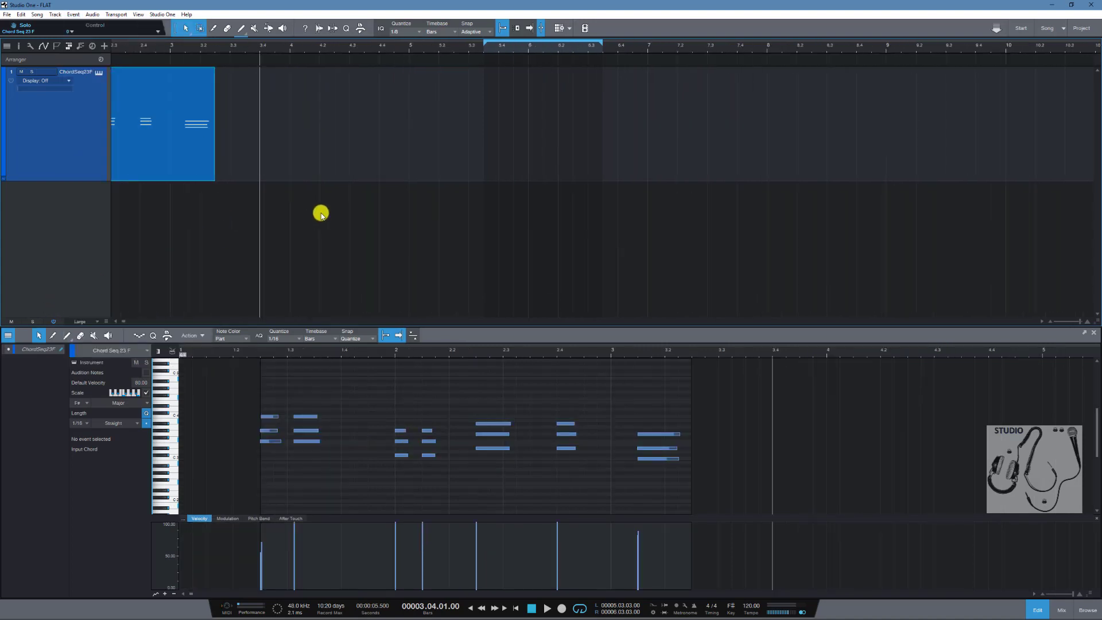
pyautogui.hscroll(-3, 320, 214)
pyautogui.moveTo(209, 172); pyautogui.dragTo(154, 167)
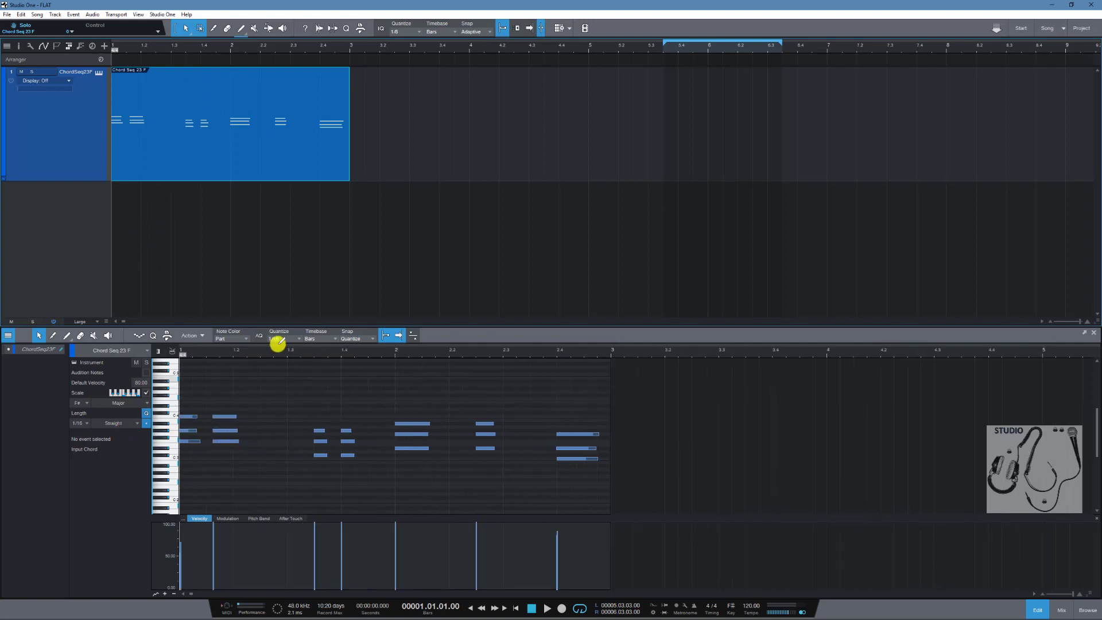
# - Extract the chords of the selected chord part to the chord track
pyautogui.click(70, 15)
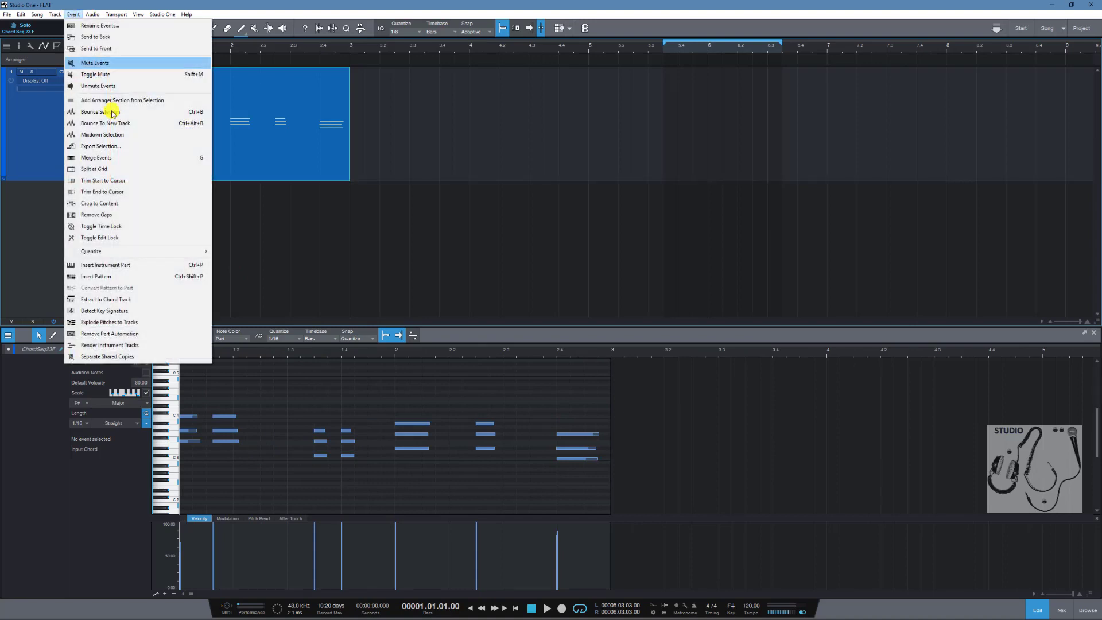
pyautogui.click(94, 301)
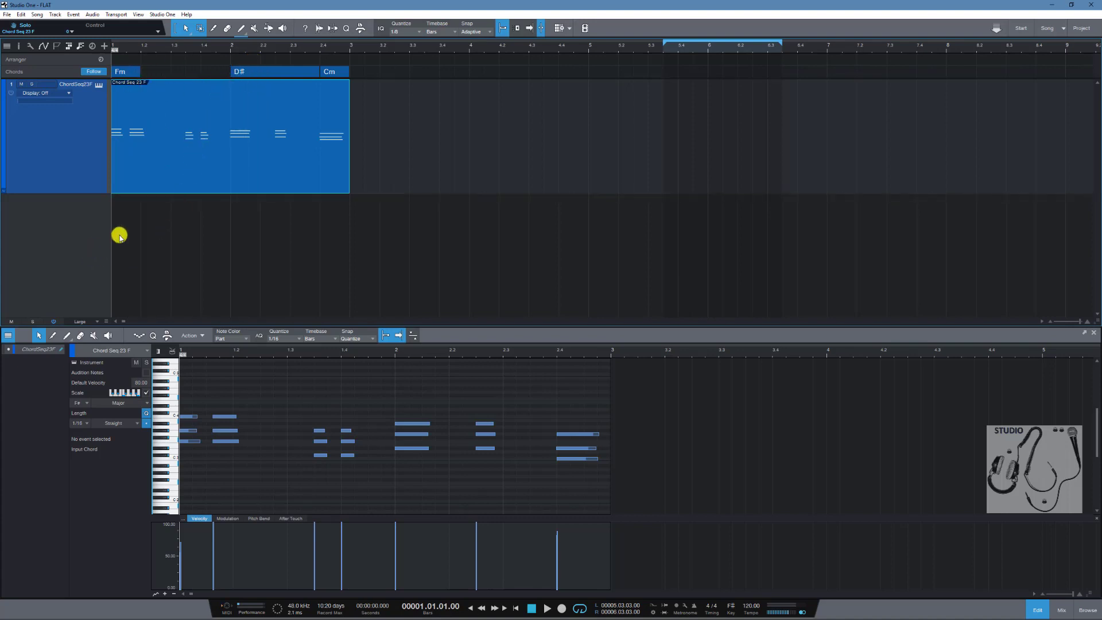
pyautogui.click(73, 15)
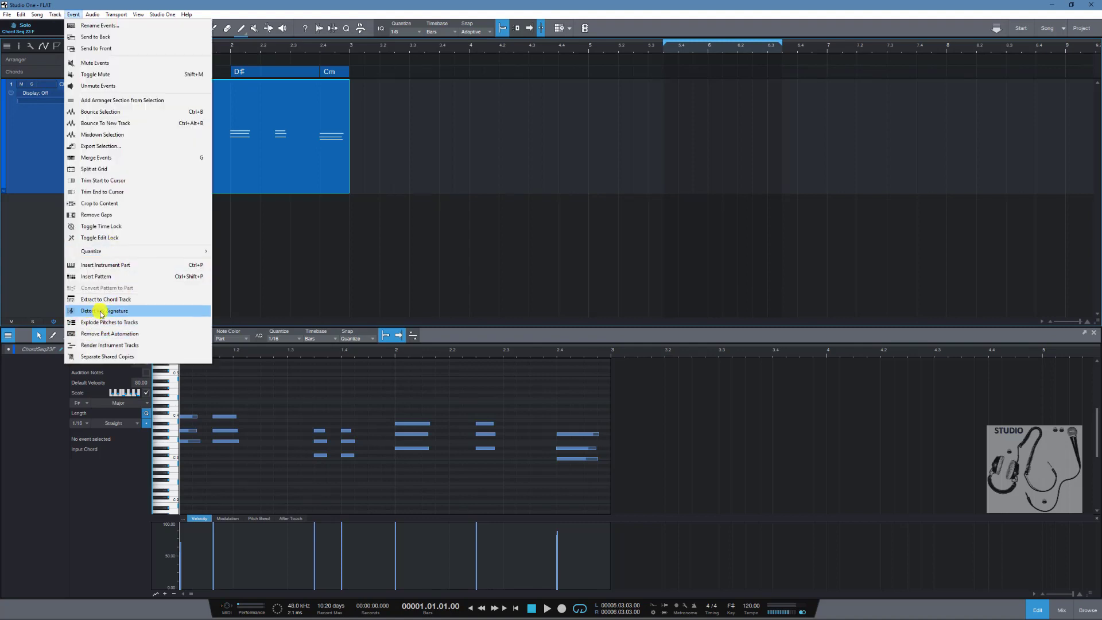
pyautogui.click(50, 269)
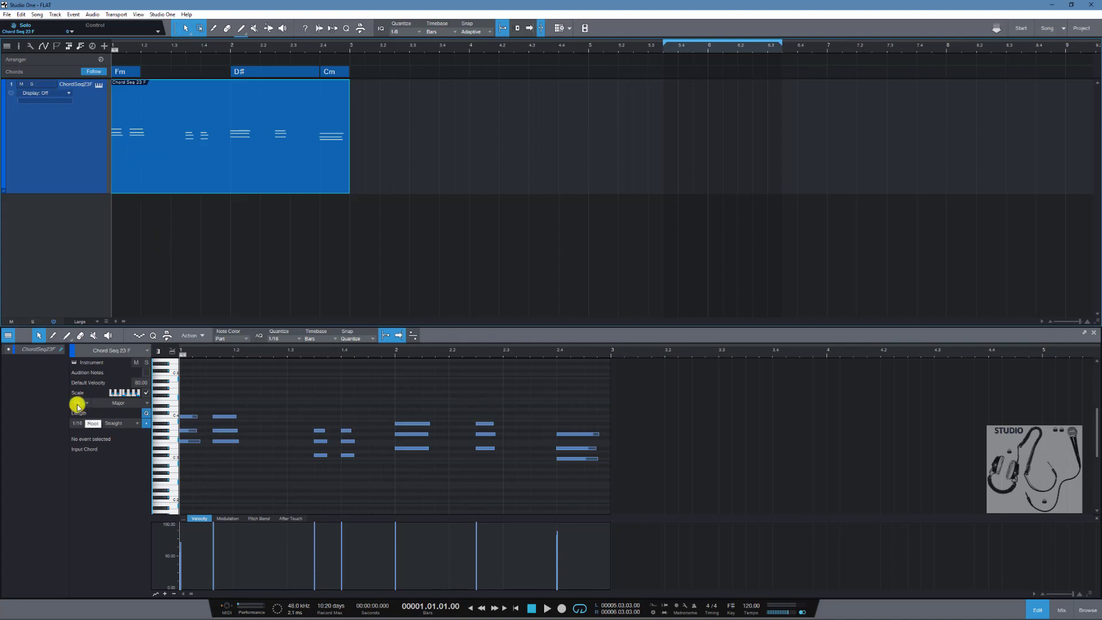
# - Select all notes in the chord part and transpose them down so the lowest note of the first chord is C3
pyautogui.moveTo(625, 479); pyautogui.dragTo(113, 400)
pyautogui.moveTo(215, 431); pyautogui.dragTo(213, 454)
pyautogui.scroll(-5, 131, 471)
pyautogui.scroll(1, 135, 471)
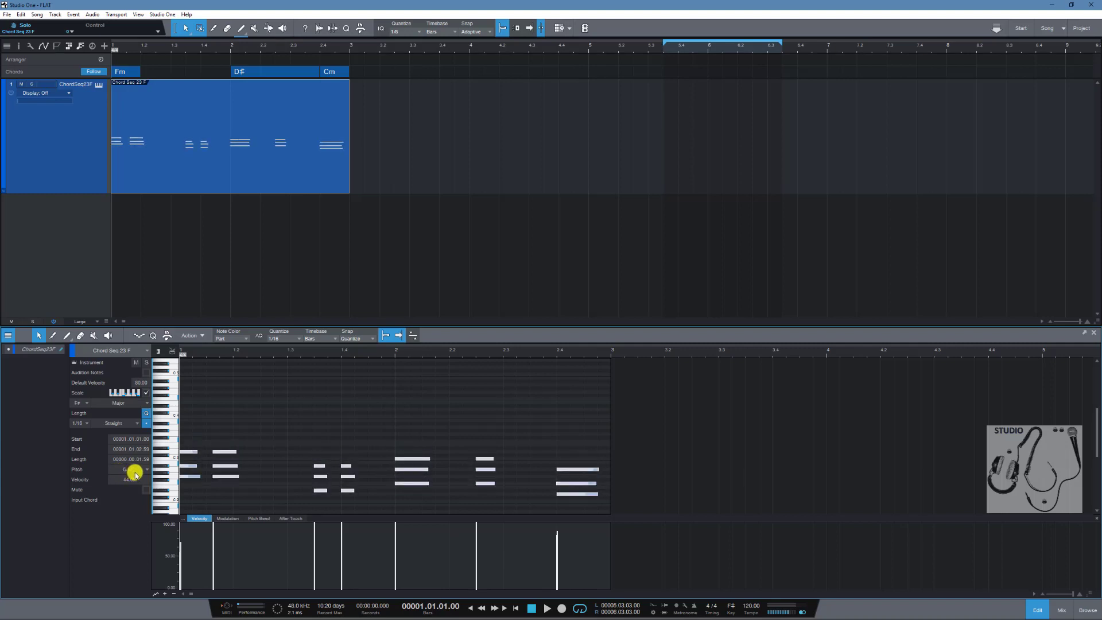
pyautogui.scroll(8, 135, 473)
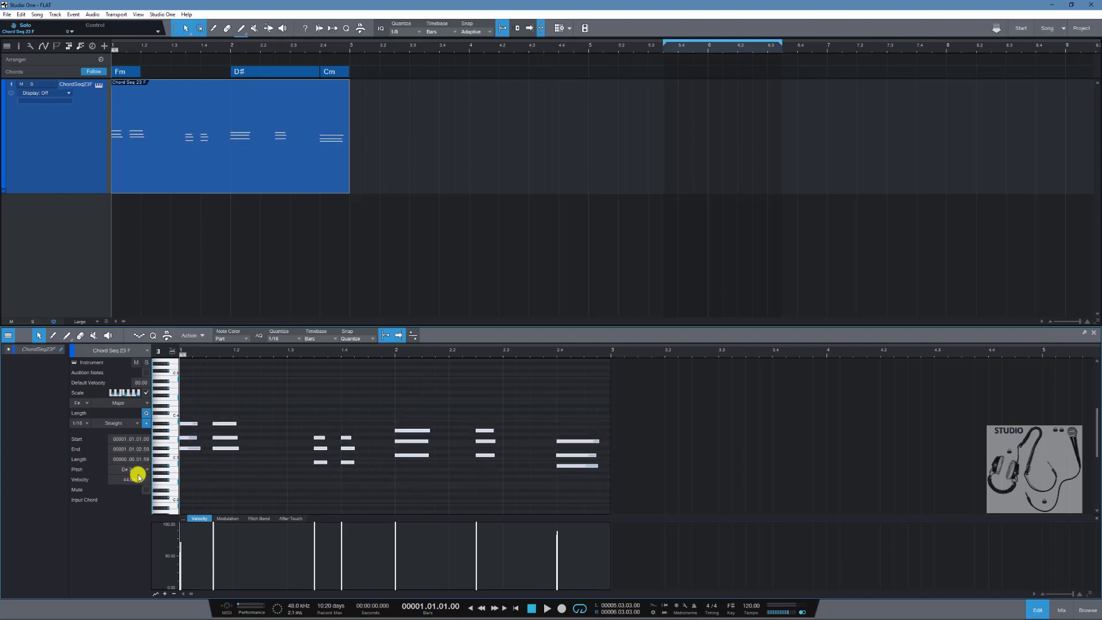
pyautogui.scroll(-3, 138, 476)
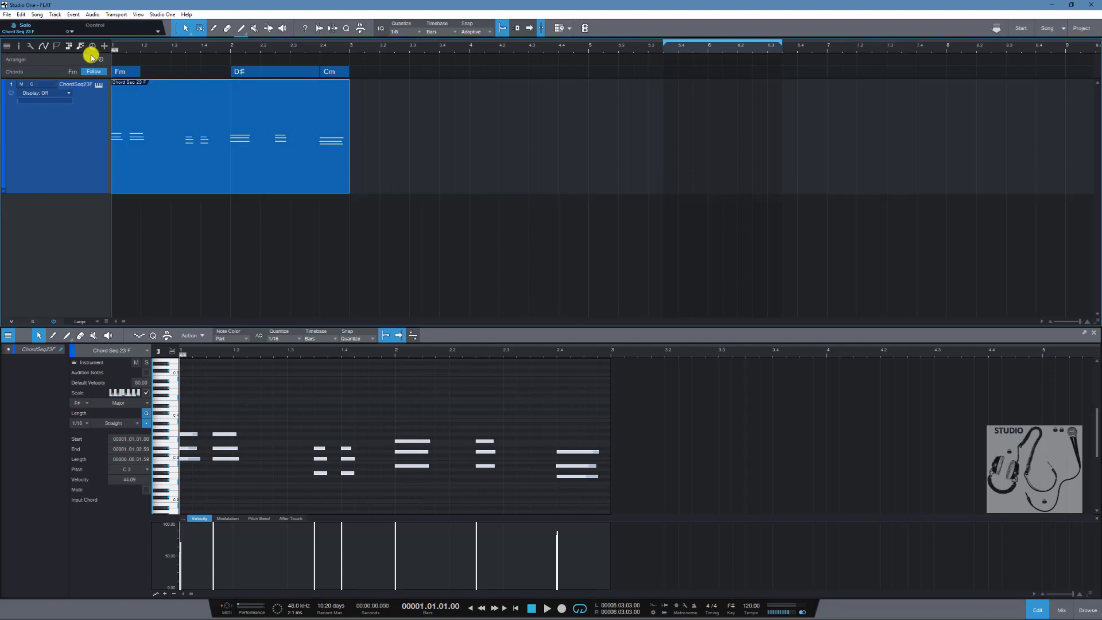
# - Detect the key signature of the selected chord part
pyautogui.click(73, 14)
pyautogui.click(13, 179)
pyautogui.click(95, 392)
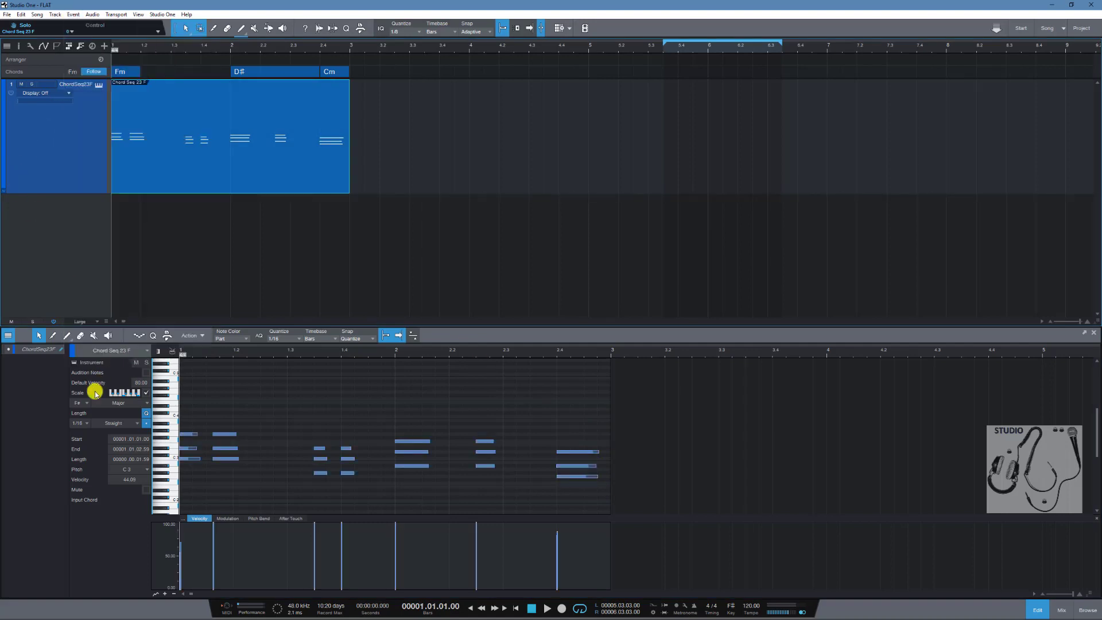
pyautogui.click(73, 15)
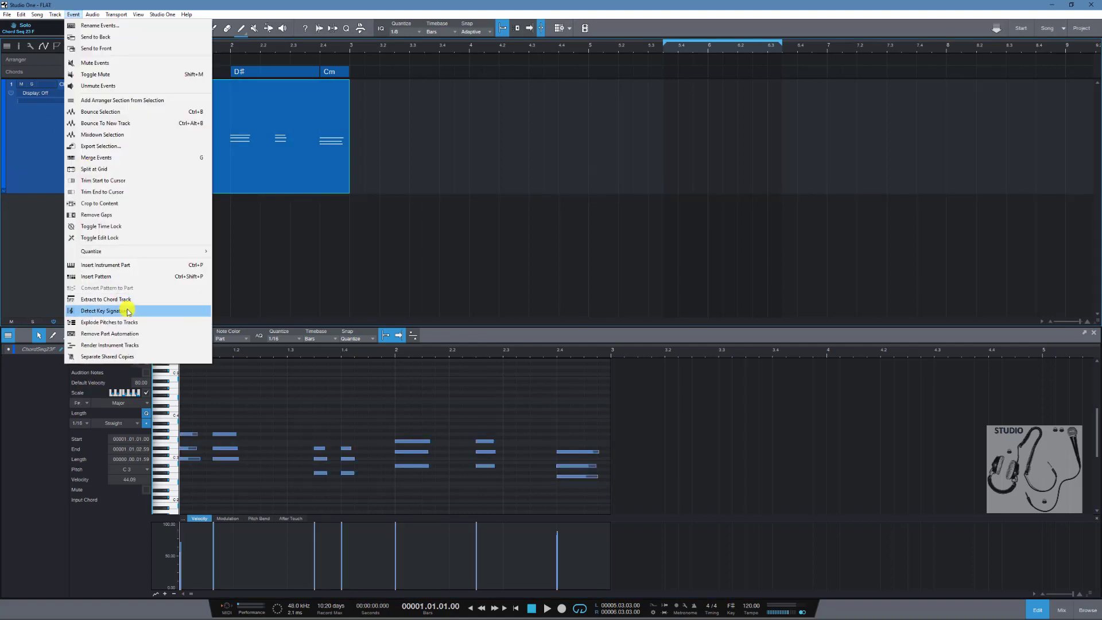
pyautogui.click(90, 311)
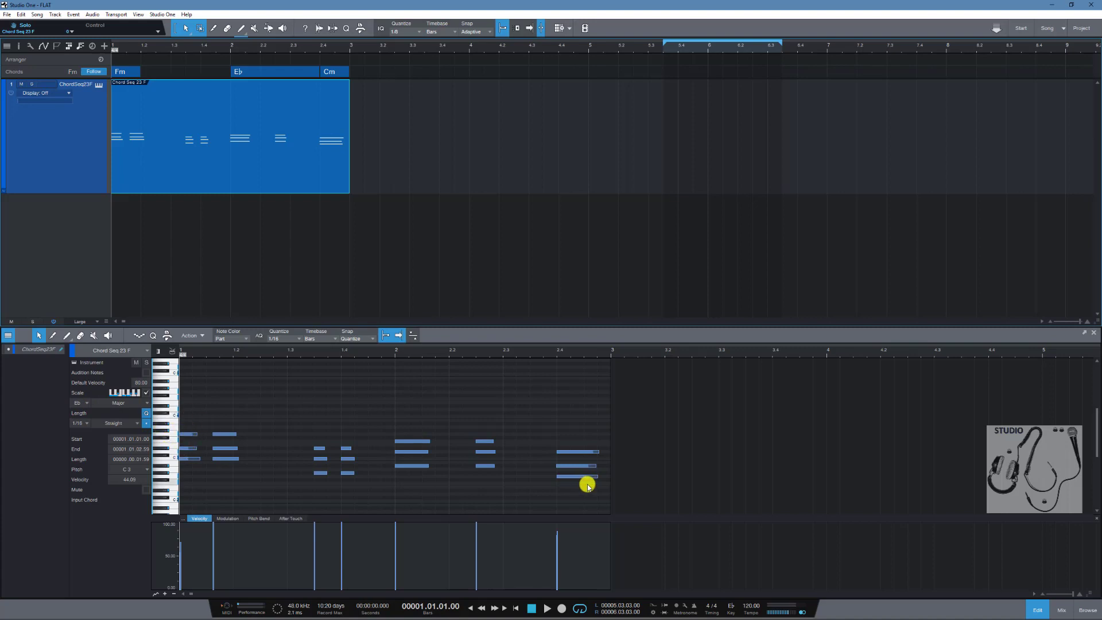
# - Select all notes of the chord part and transpose them up so the lowest note of the first chord is A3
pyautogui.moveTo(610, 491); pyautogui.dragTo(172, 402)
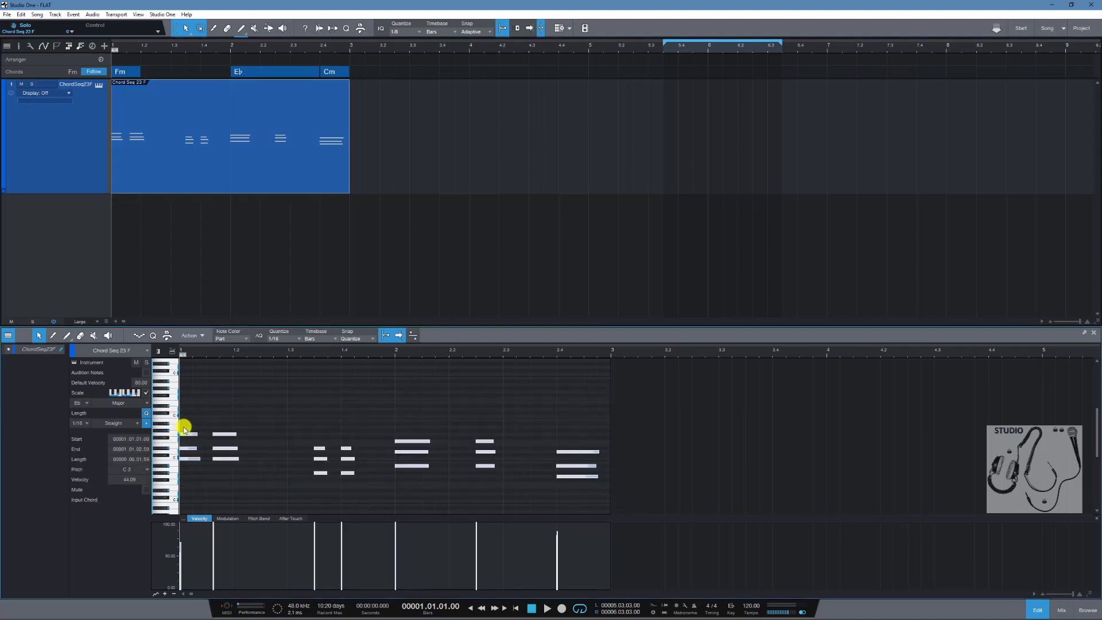
pyautogui.press('Up')
pyautogui.press('Up')
pyautogui.press('Up')
pyautogui.press('Up')
pyautogui.press('Up')
pyautogui.press('Up')
pyautogui.press('Up')
pyautogui.press('Up')
pyautogui.press('Up')
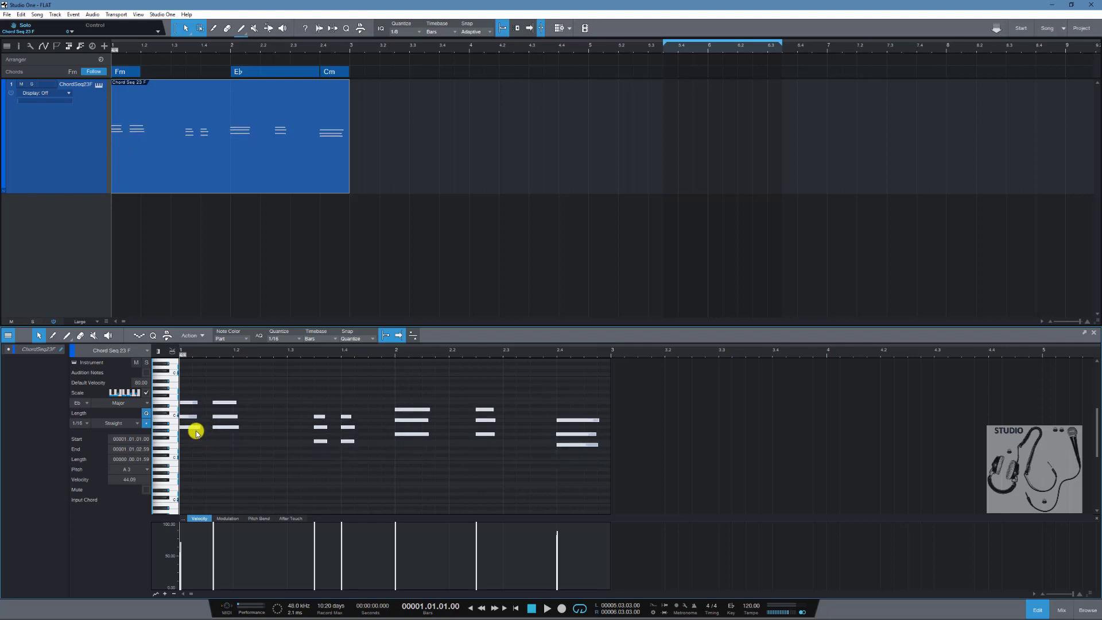
# - Detect the key signature of the transposed chord part
pyautogui.click(73, 14)
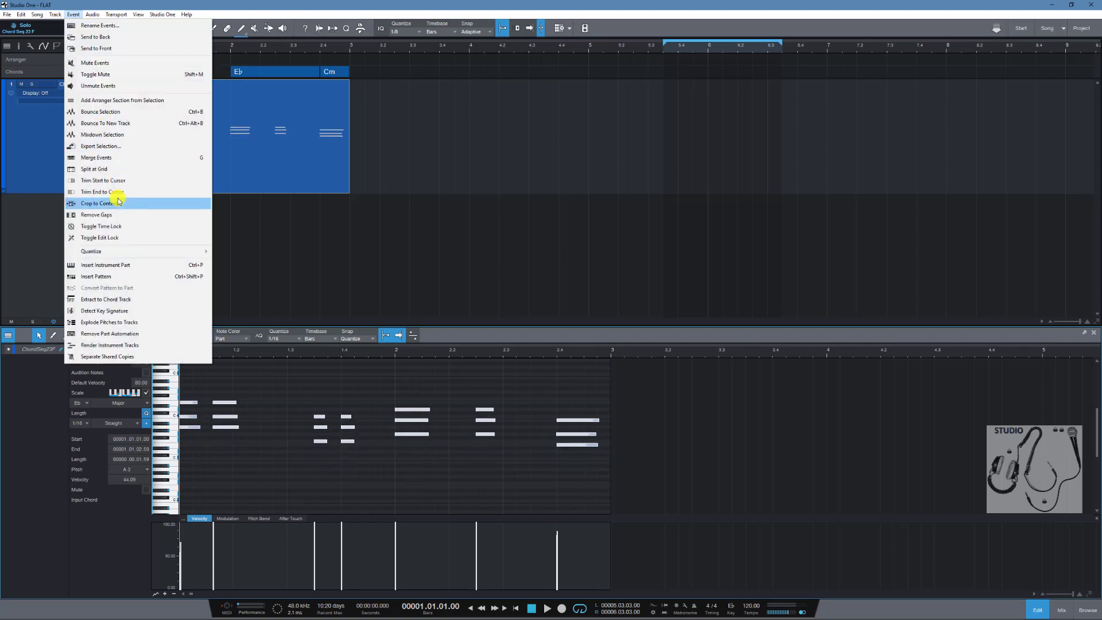
pyautogui.click(112, 311)
pyautogui.click(77, 423)
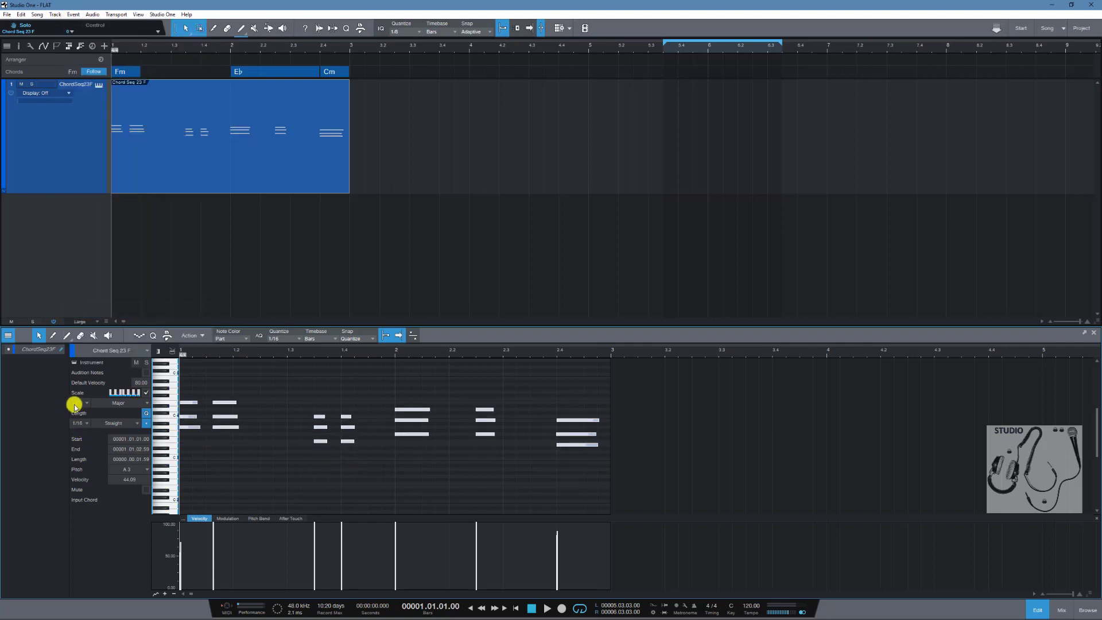
pyautogui.click(74, 405)
# - Extract the transposed part's chords to the chord track
pyautogui.click(70, 15)
pyautogui.click(136, 298)
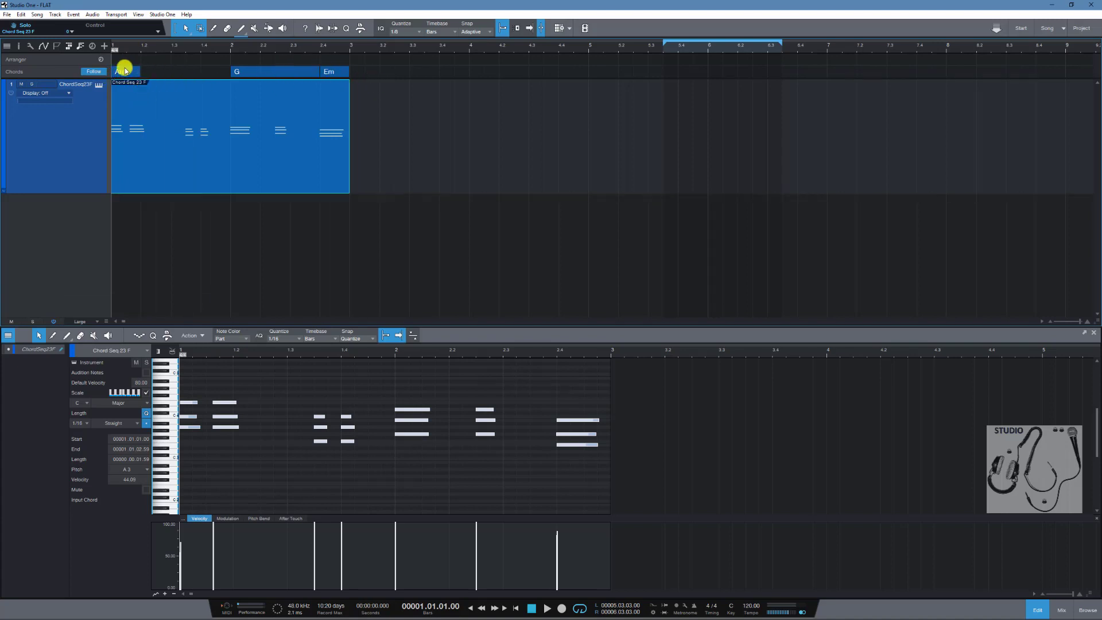
pyautogui.click(72, 14)
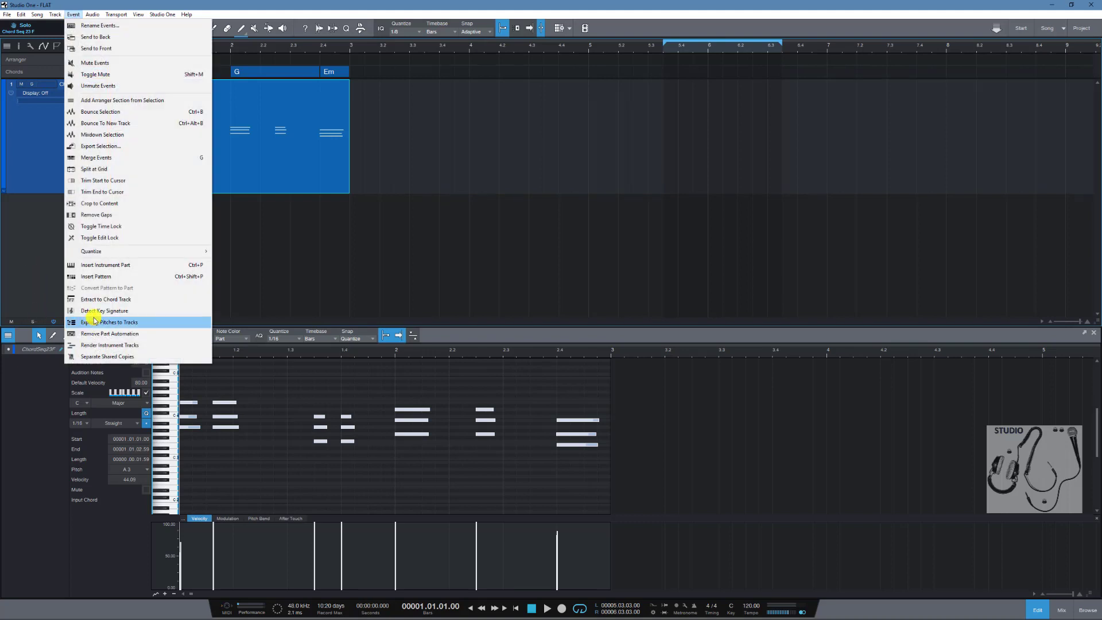
pyautogui.click(267, 402)
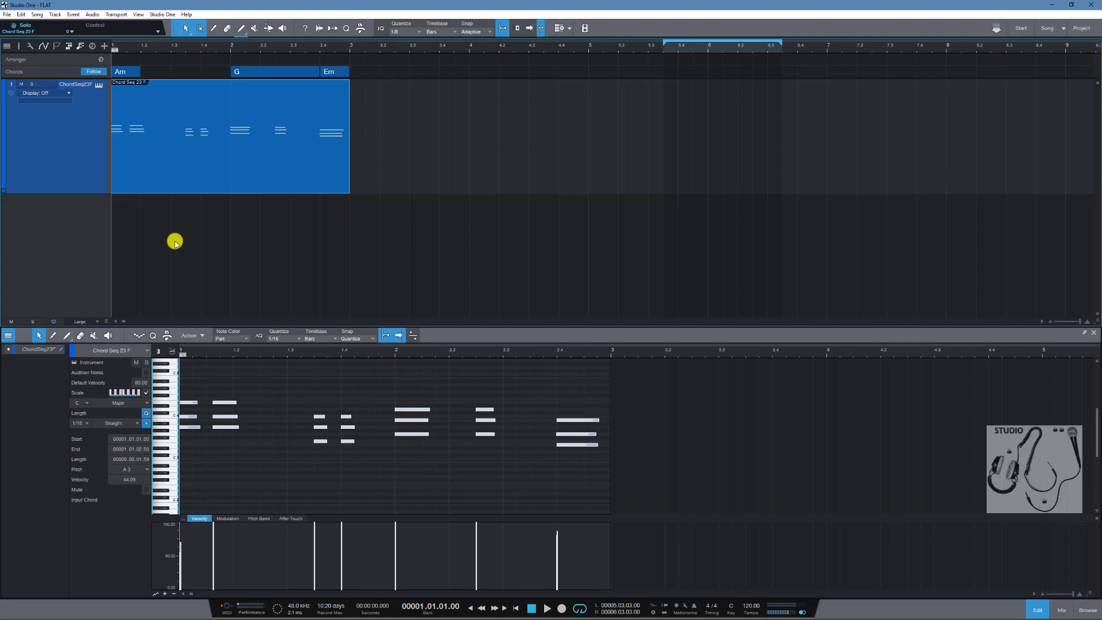
# - Explode the chord part's pitches to separate tracks, look through the resulting tracks and undo the explode
pyautogui.click(72, 14)
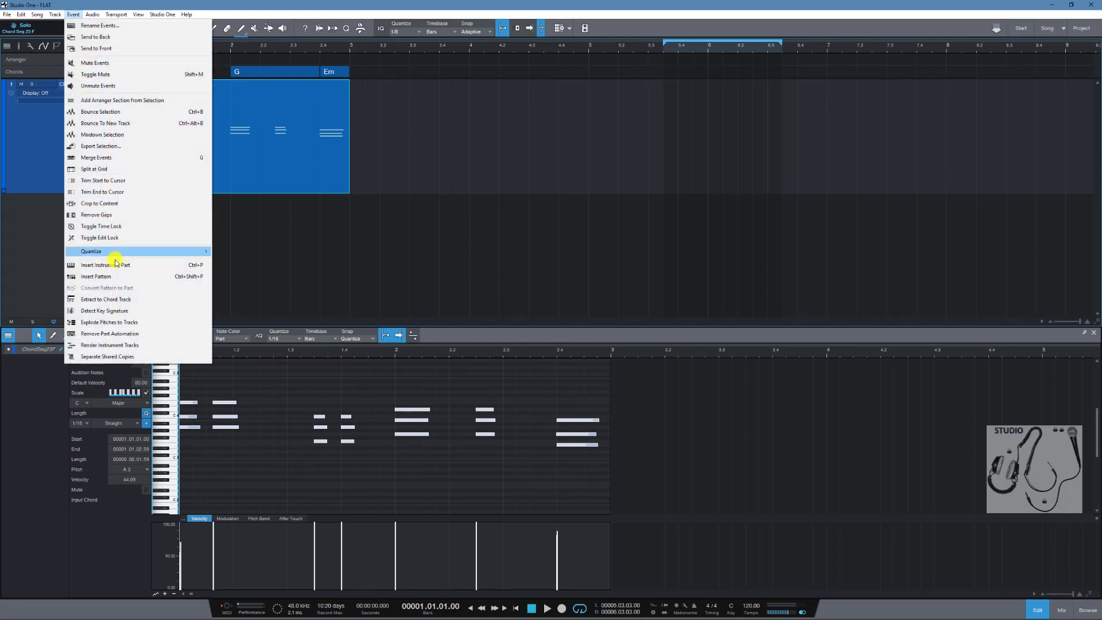
pyautogui.click(137, 323)
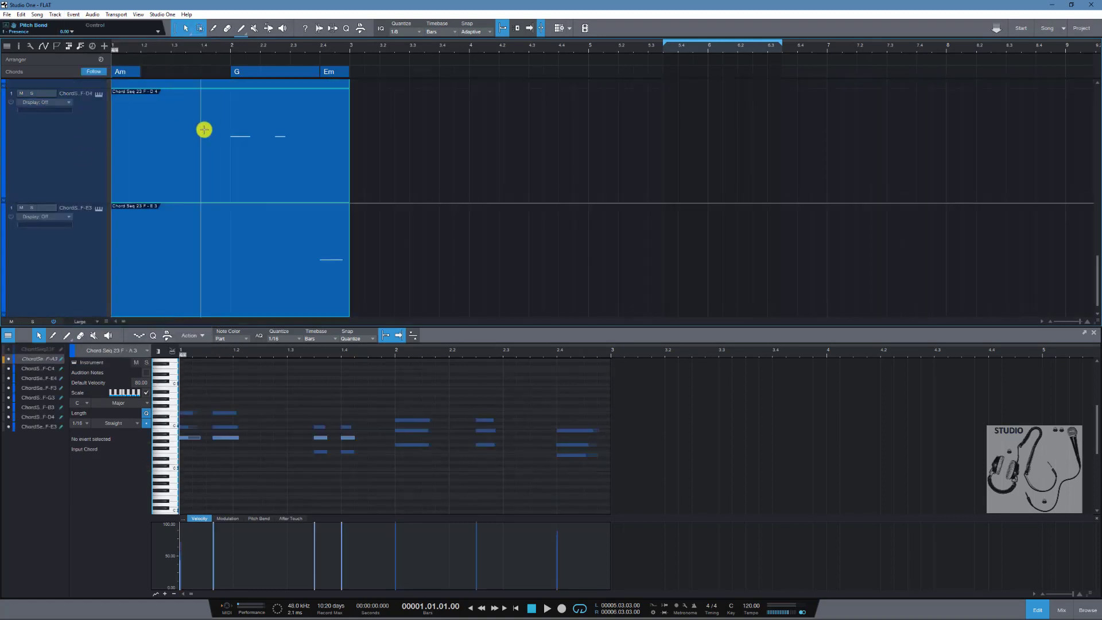
pyautogui.scroll(5, 229, 172)
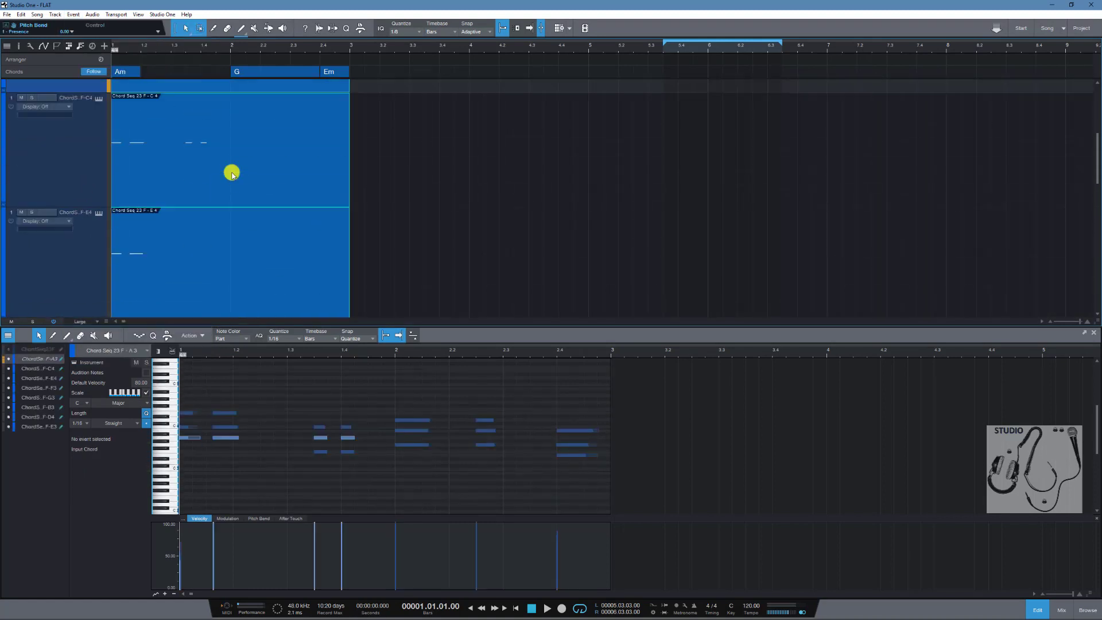
pyautogui.scroll(-3, 232, 172)
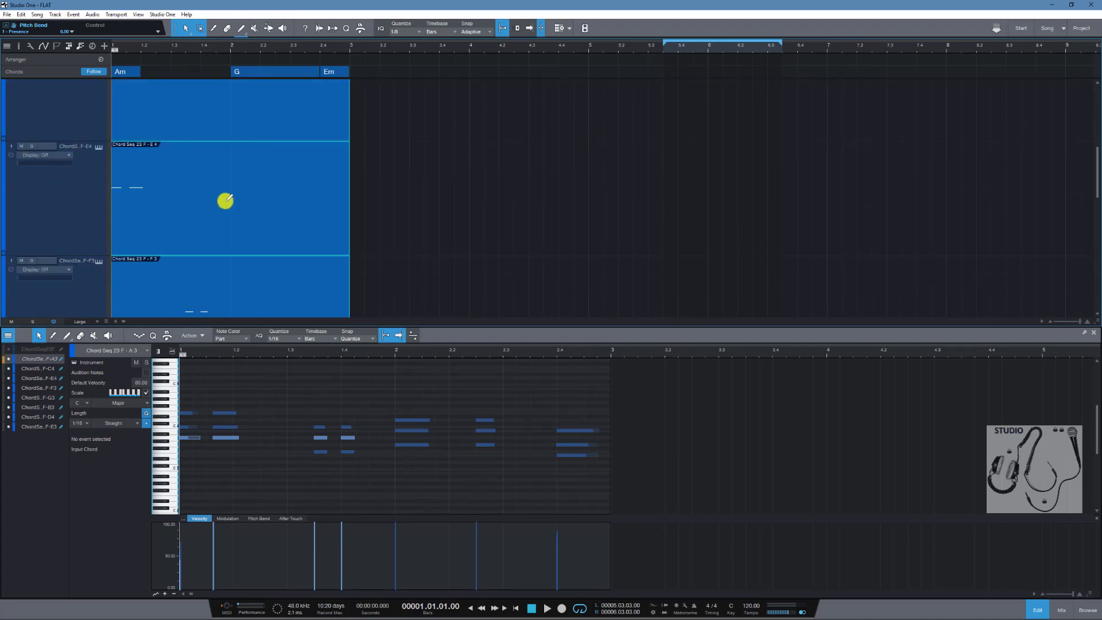
pyautogui.hotkey('ctrl', 'z')
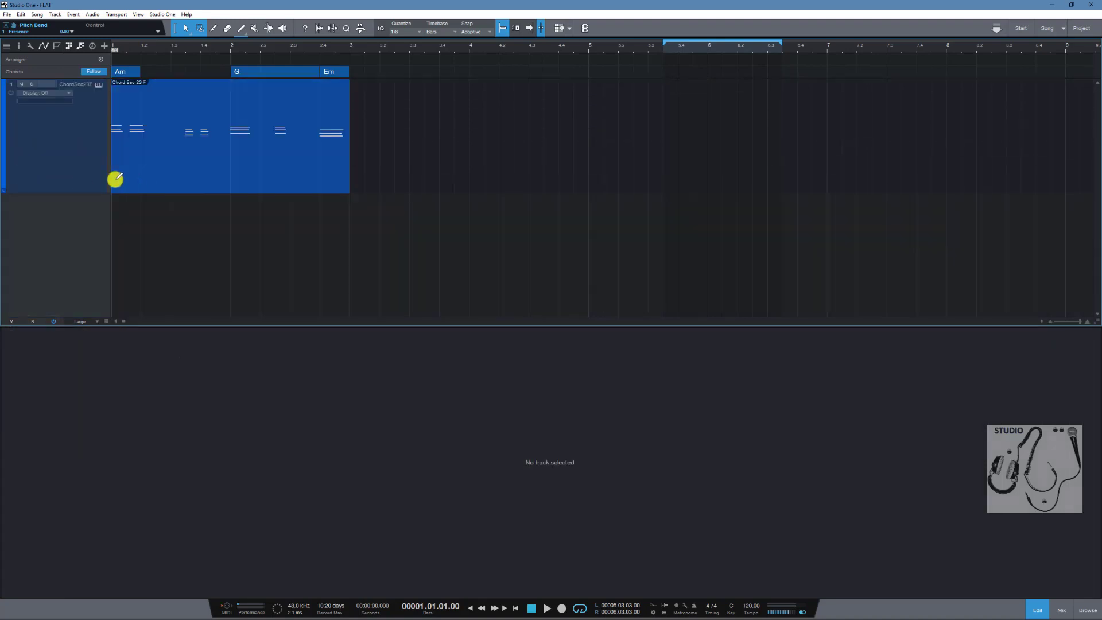
pyautogui.click(76, 15)
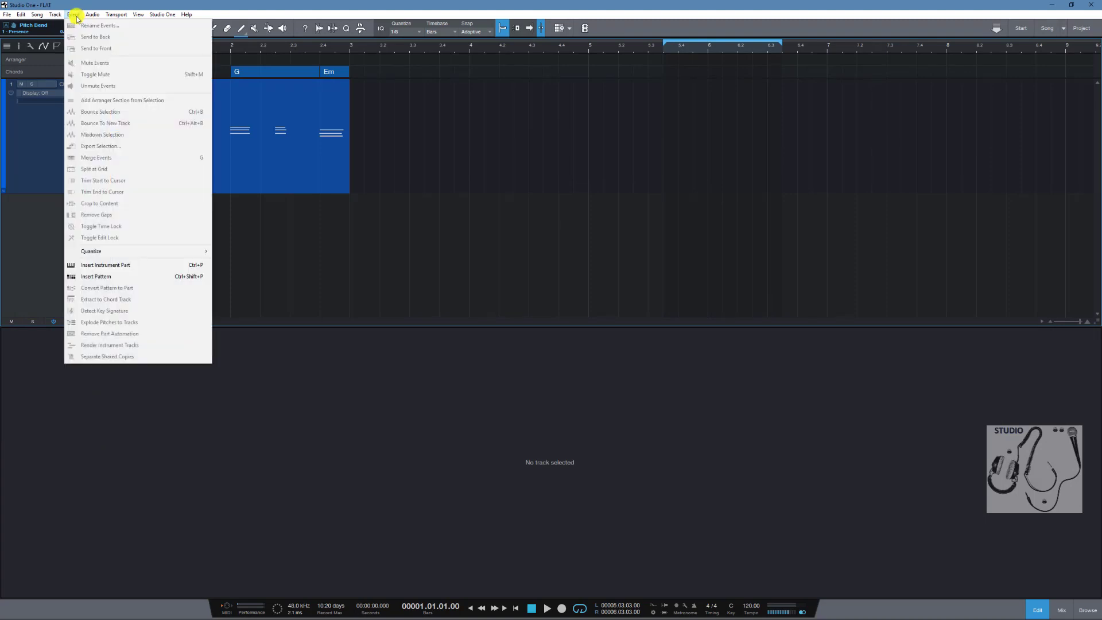
pyautogui.click(51, 142)
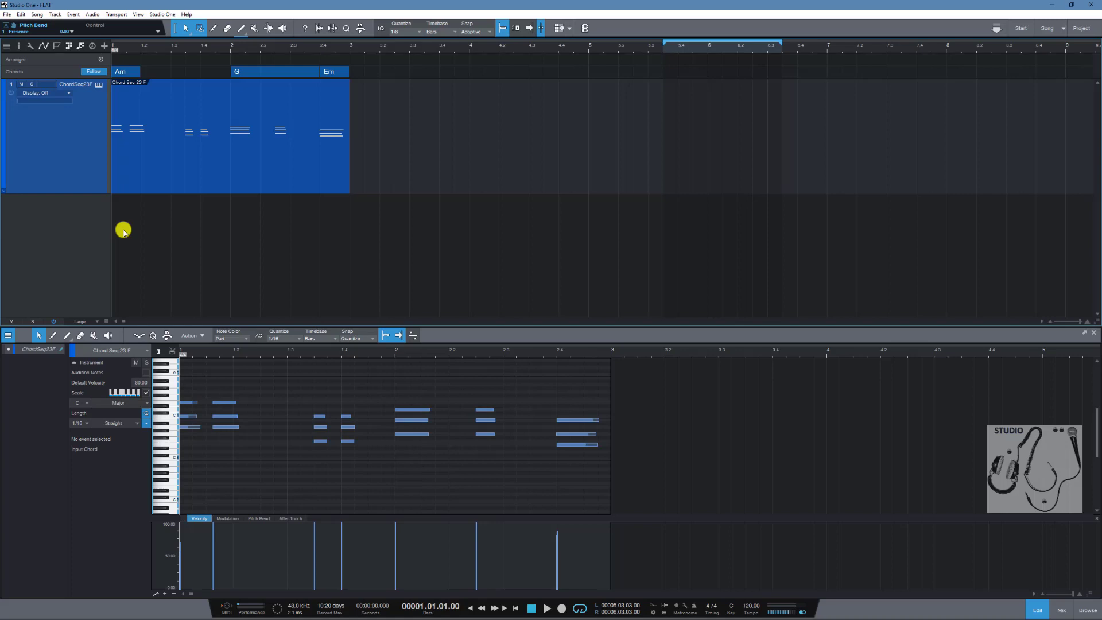
pyautogui.click(74, 14)
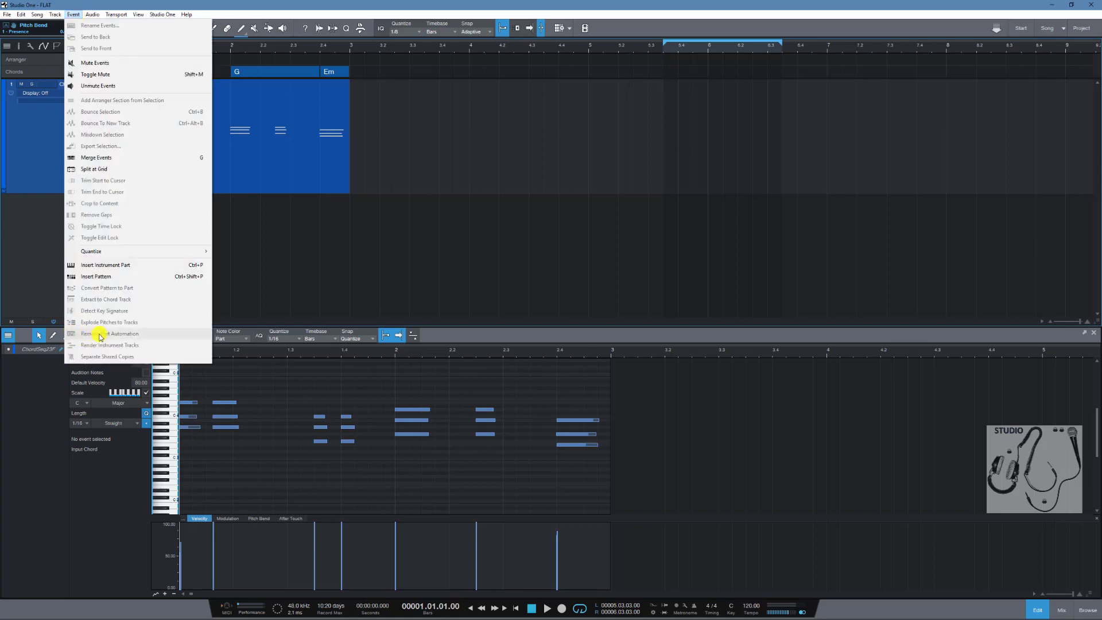
pyautogui.click(19, 244)
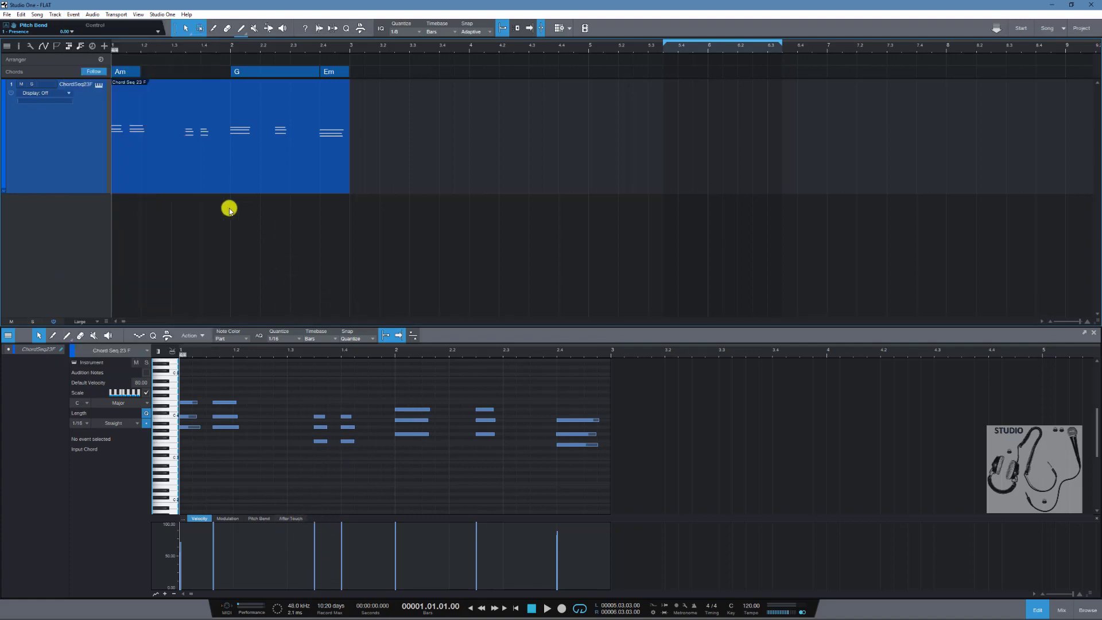
# - Add the LFO 2 Frequency parameter as an automation lane for the chord part
pyautogui.click(198, 155)
pyautogui.click(184, 518)
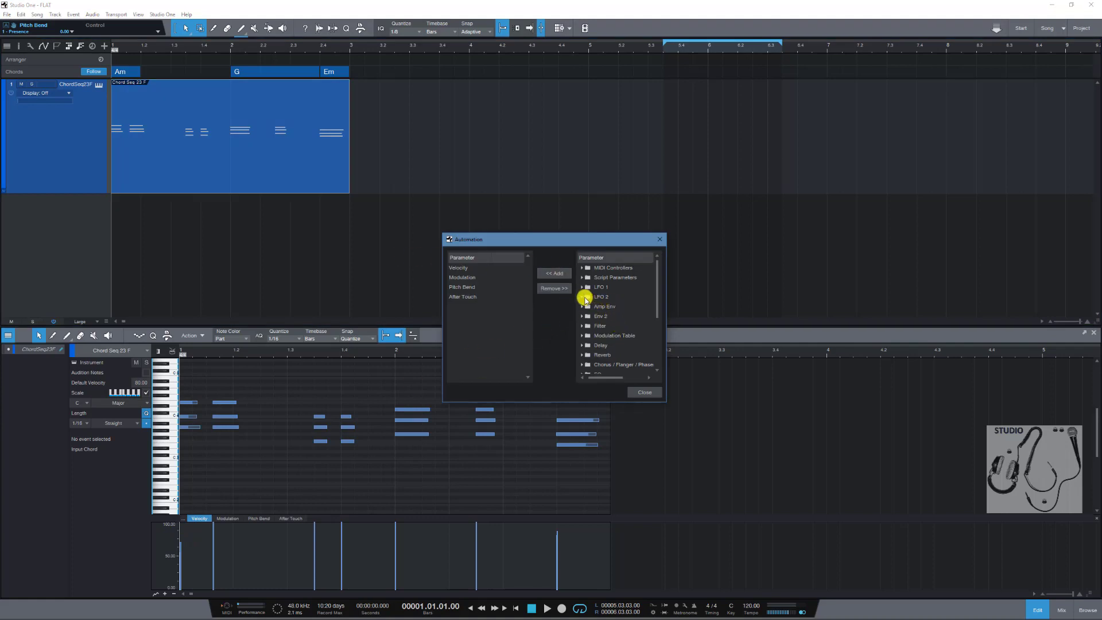
pyautogui.click(582, 298)
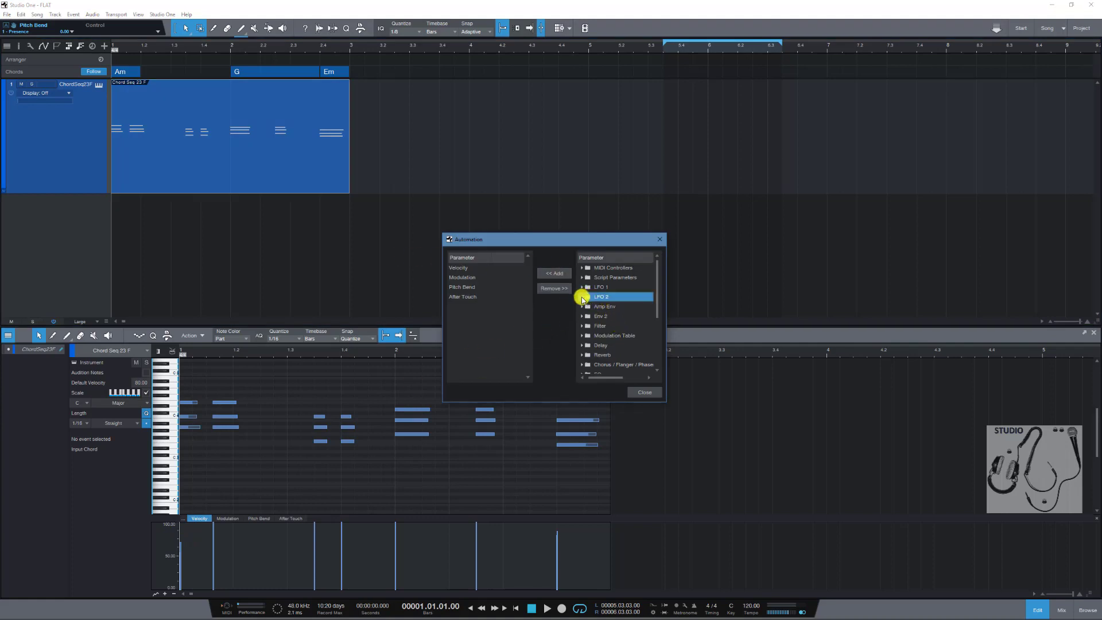
pyautogui.click(581, 297)
pyautogui.click(610, 345)
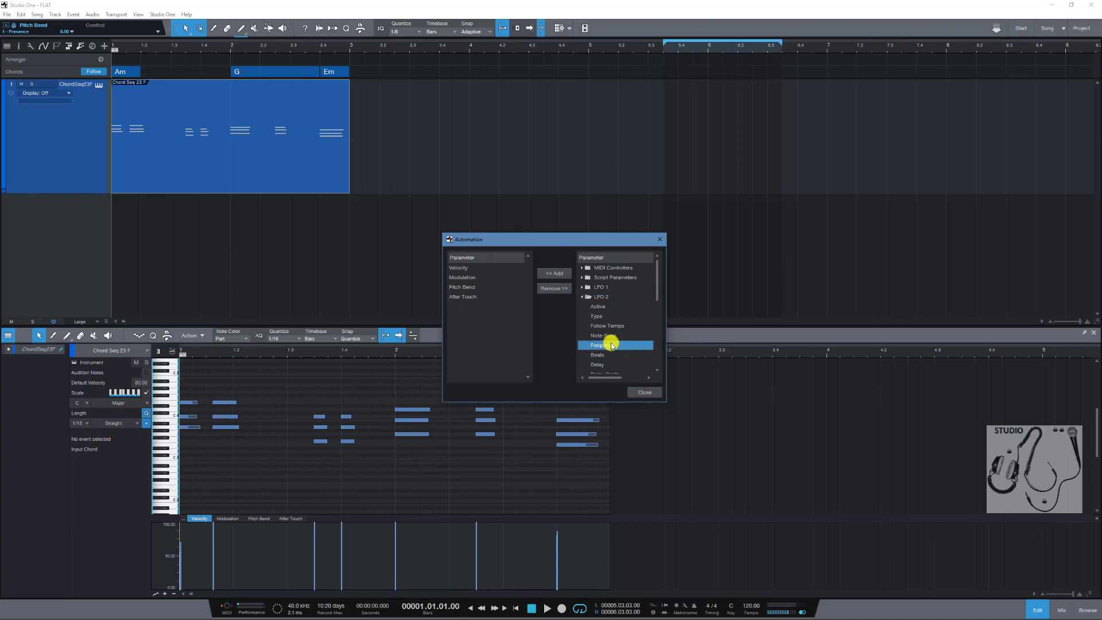
pyautogui.click(554, 273)
pyautogui.click(644, 392)
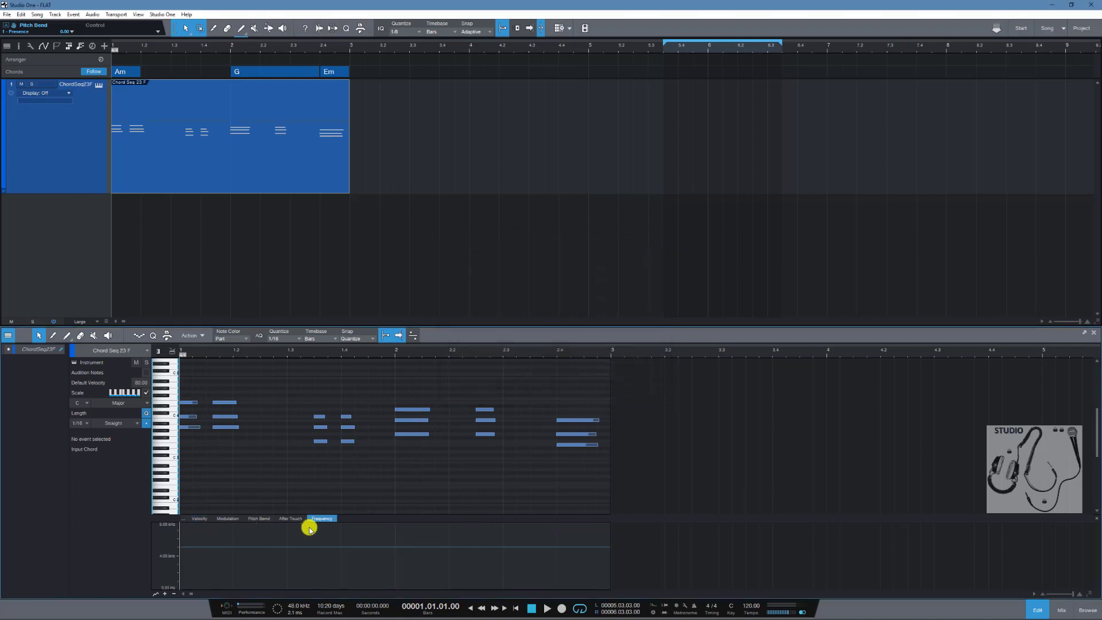
# - Draw a freehand Frequency automation curve across most of the chord part and remove the part automation
pyautogui.click(67, 336)
pyautogui.moveTo(219, 548)
pyautogui.mouseDown()
pyautogui.moveTo(290, 576)
pyautogui.moveTo(458, 546)
pyautogui.moveTo(539, 554)
pyautogui.mouseUp()
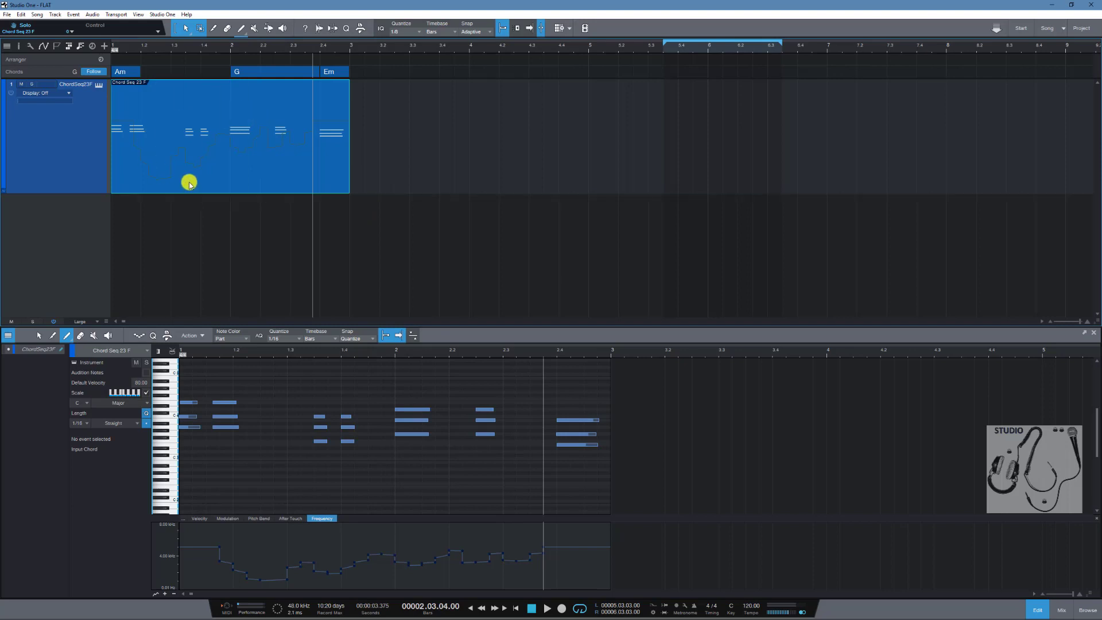
pyautogui.click(73, 16)
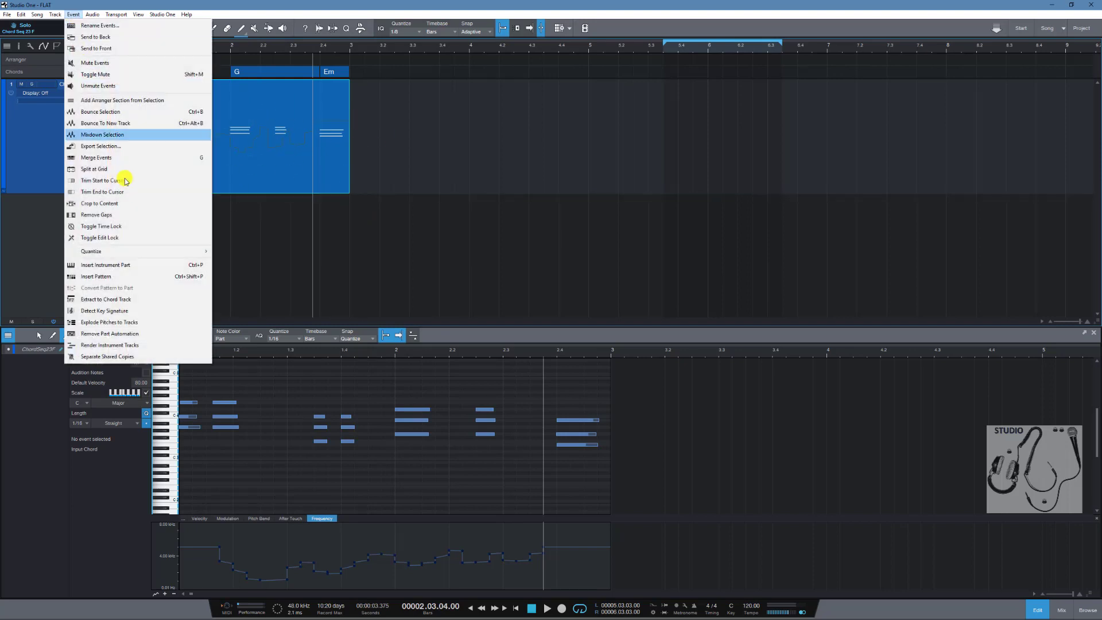
pyautogui.click(121, 337)
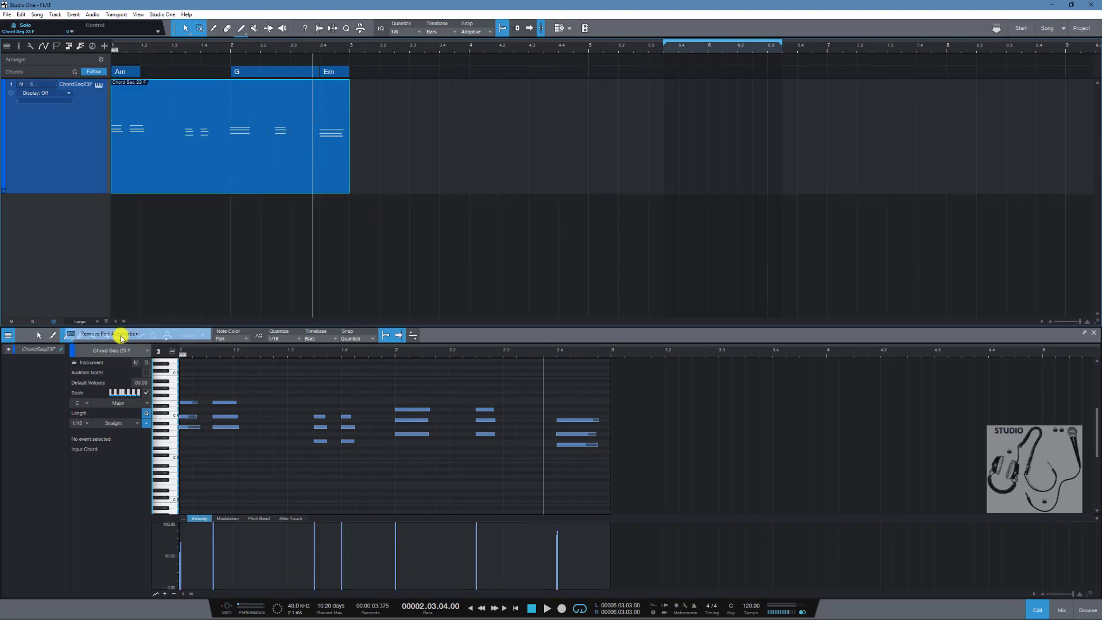
pyautogui.click(73, 15)
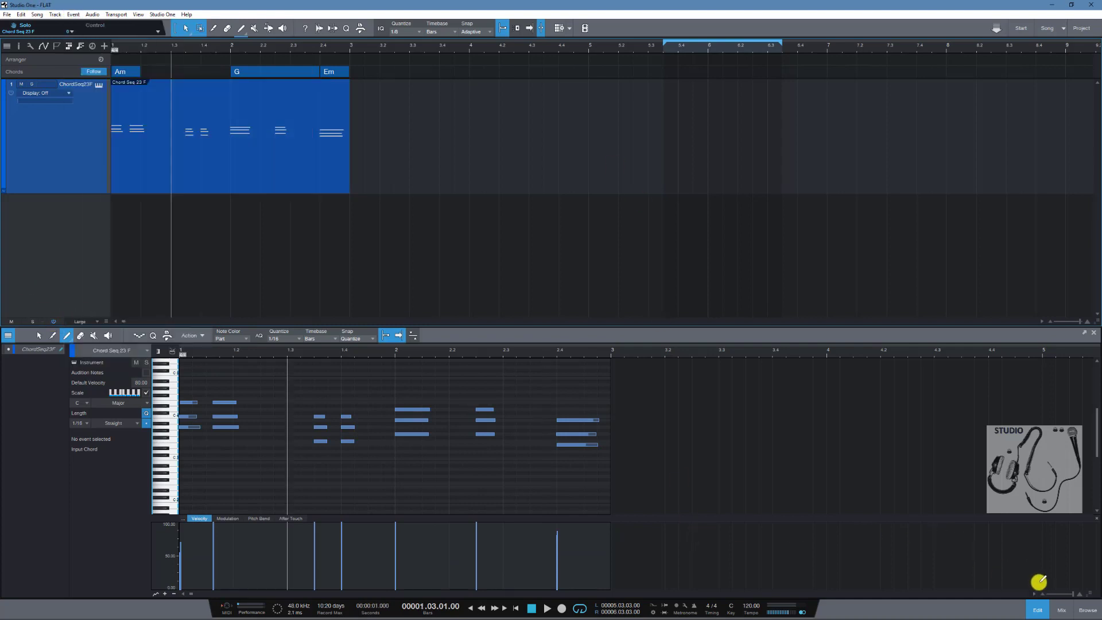
# - Create a new instrument track below the chord track using the Arpeggiator Note FX from the browser
pyautogui.click(1087, 610)
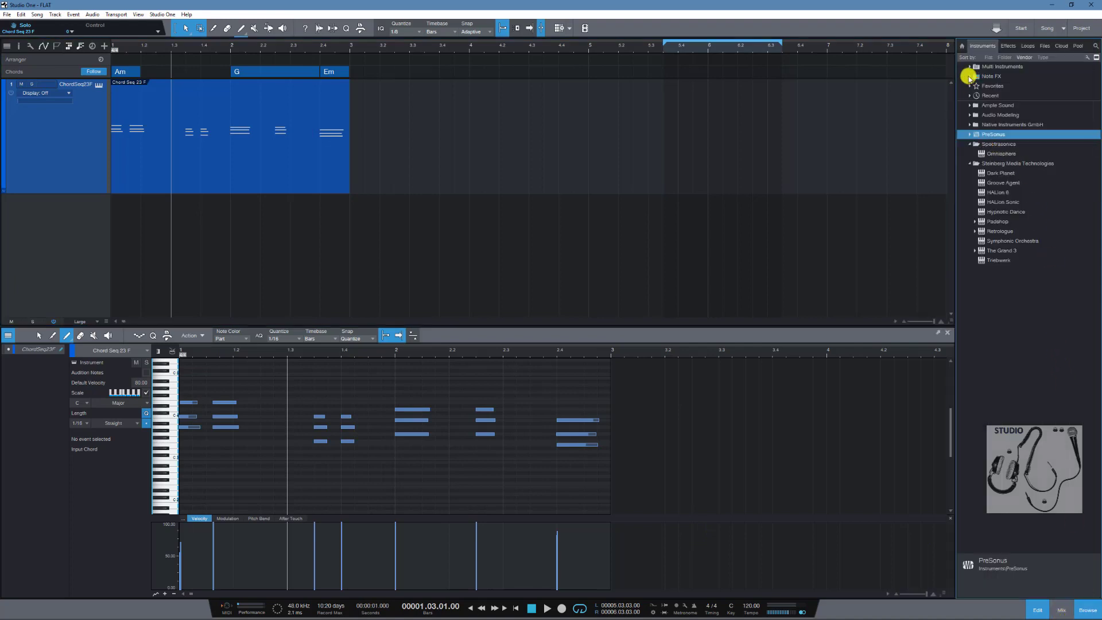
pyautogui.click(969, 77)
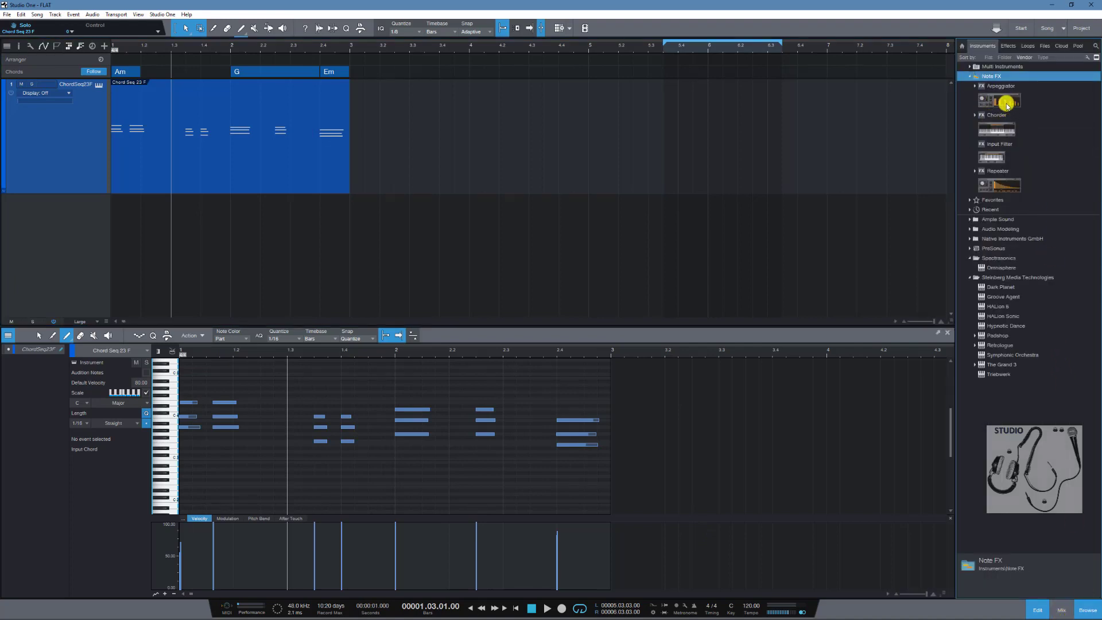
pyautogui.moveTo(1007, 105); pyautogui.dragTo(69, 193)
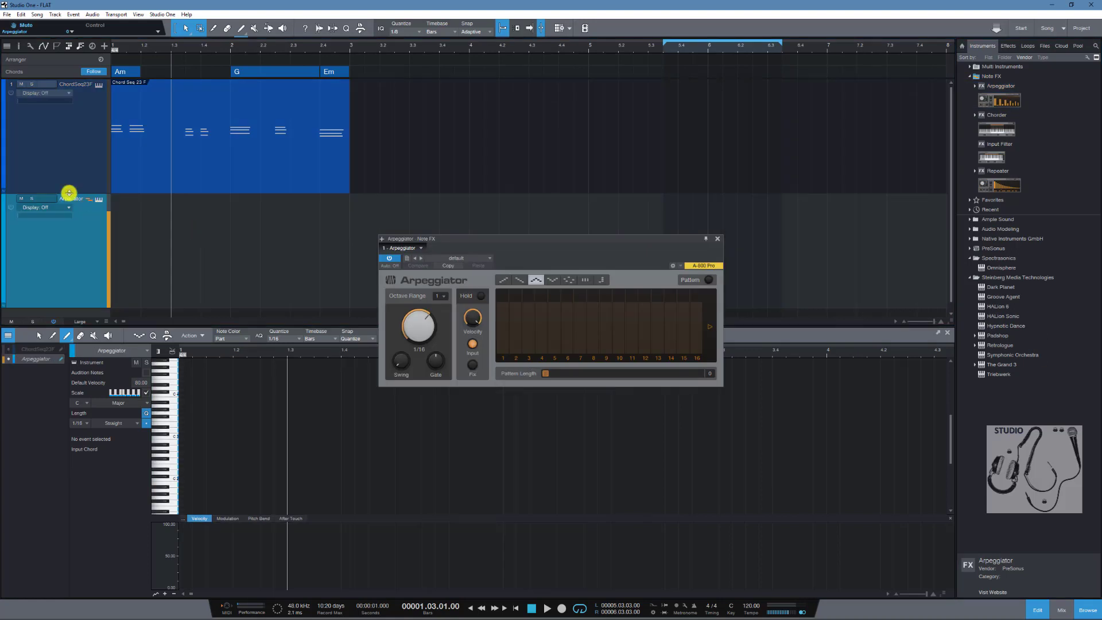
# - Set the Arpeggiator's play mode to Down and enable its Hold and Pattern options
pyautogui.click(520, 280)
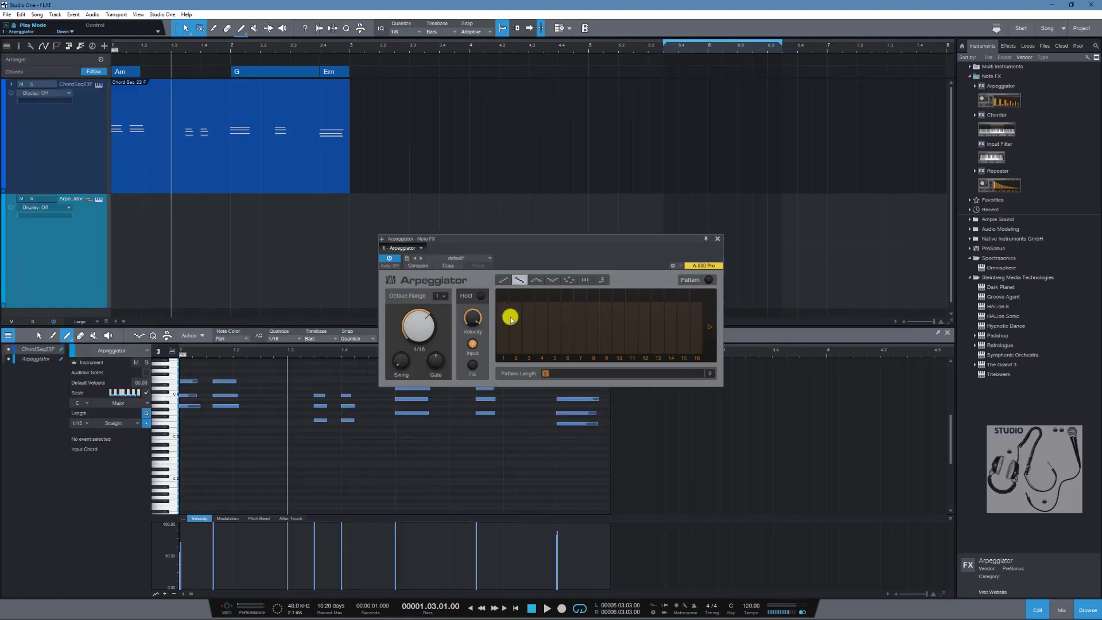
pyautogui.click(480, 297)
pyautogui.click(709, 279)
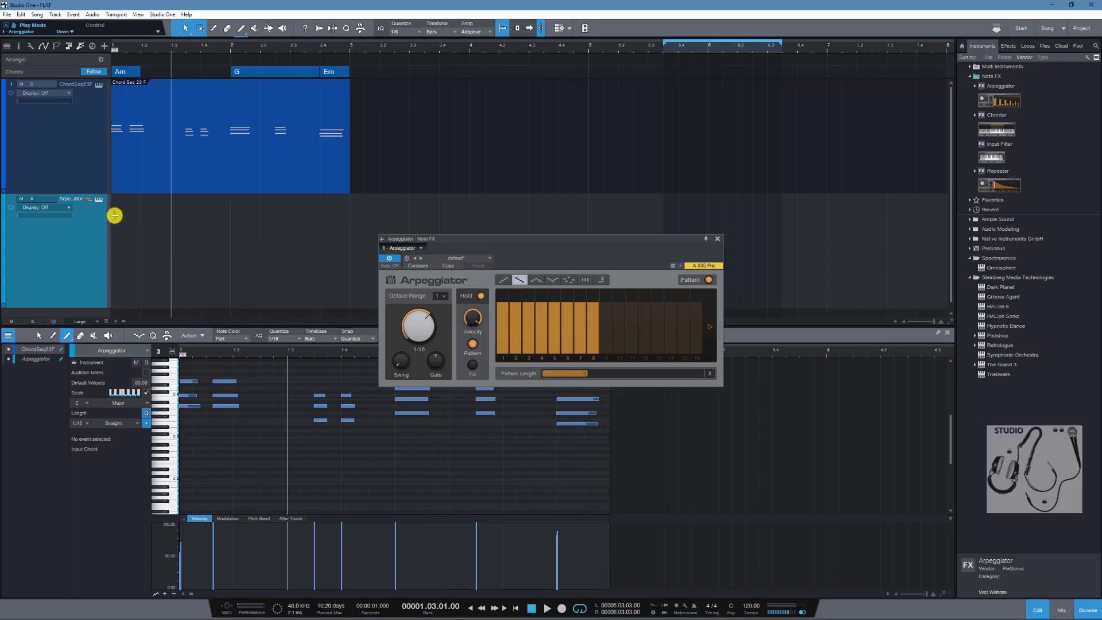
# - Draw a C3 note filling a new one-bar part at bar 4.2 on the Arpeggiator track, and play it back
pyautogui.click(516, 221)
pyautogui.doubleClick(517, 222)
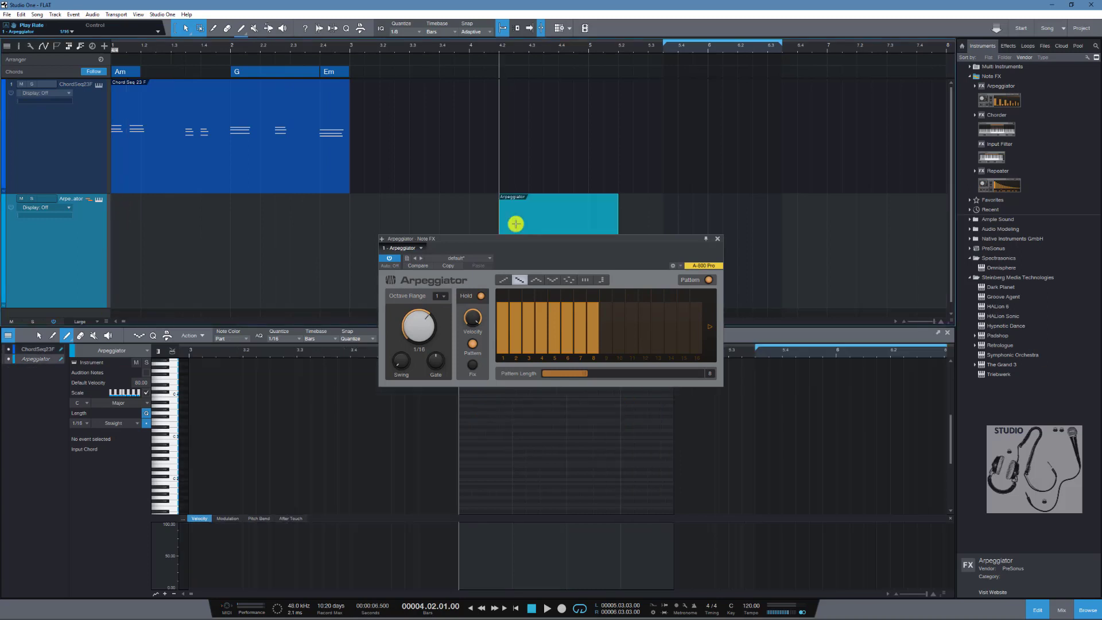
pyautogui.moveTo(515, 240); pyautogui.dragTo(740, 108)
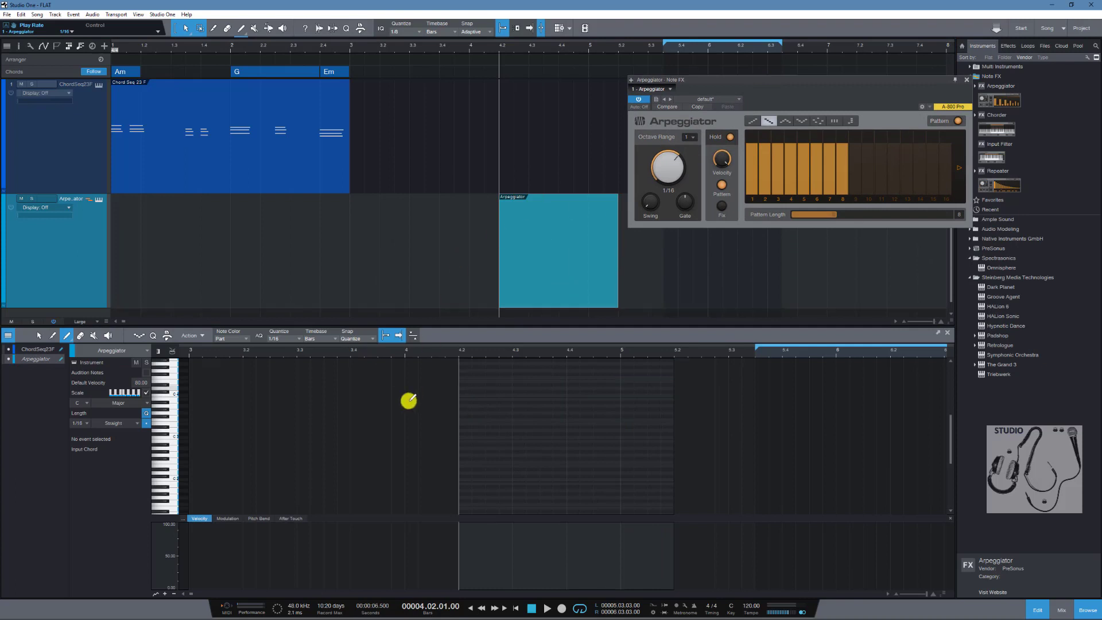
pyautogui.moveTo(460, 437); pyautogui.dragTo(672, 437)
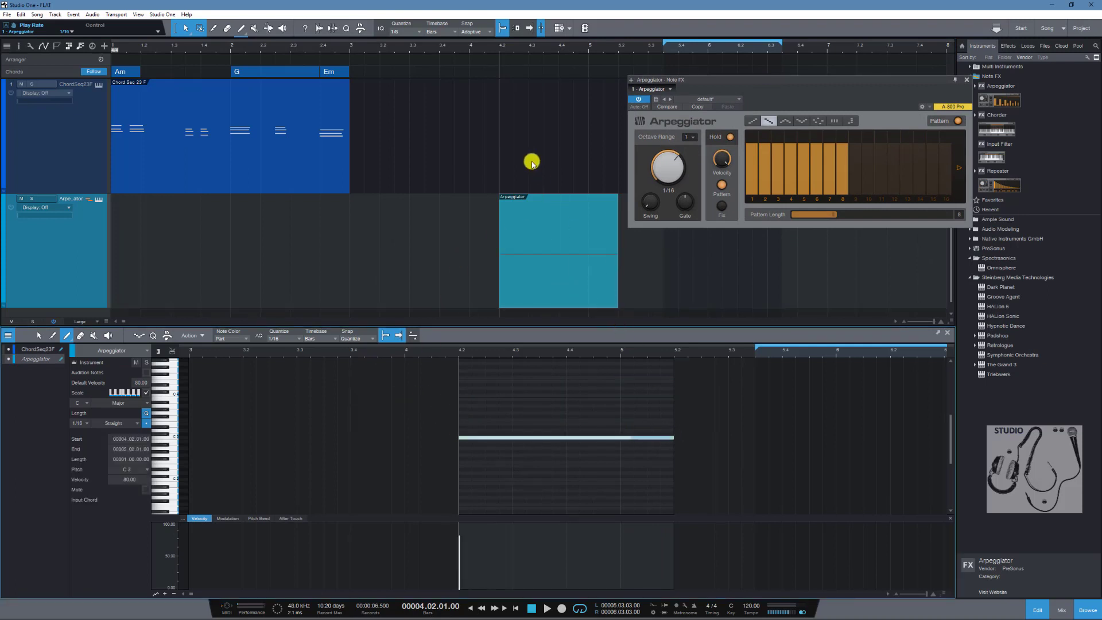
pyautogui.press('space')
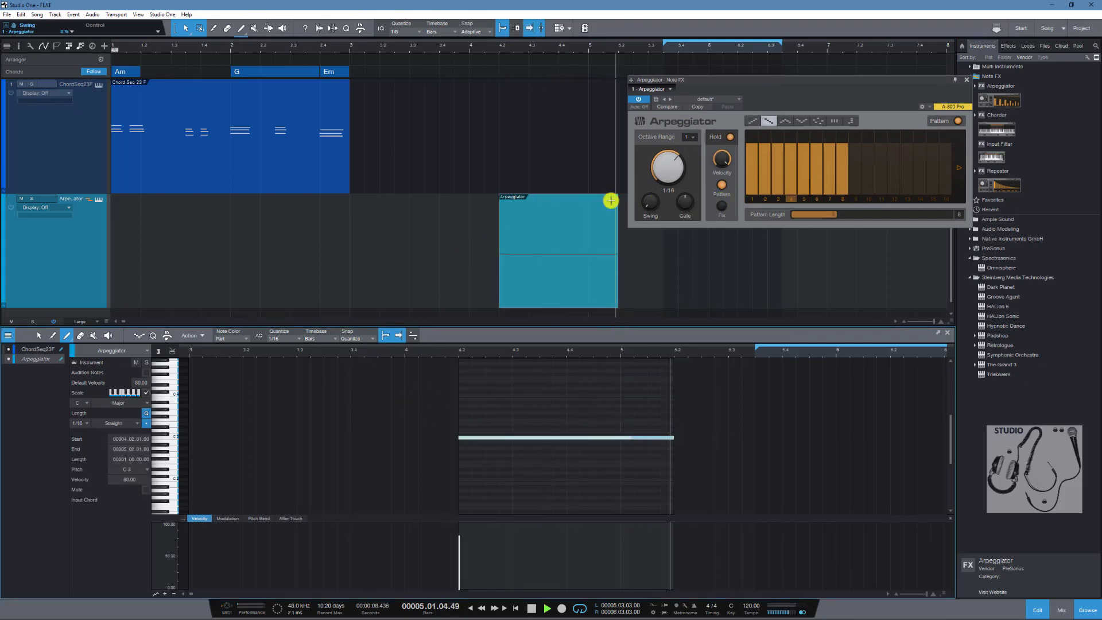
pyautogui.press('space')
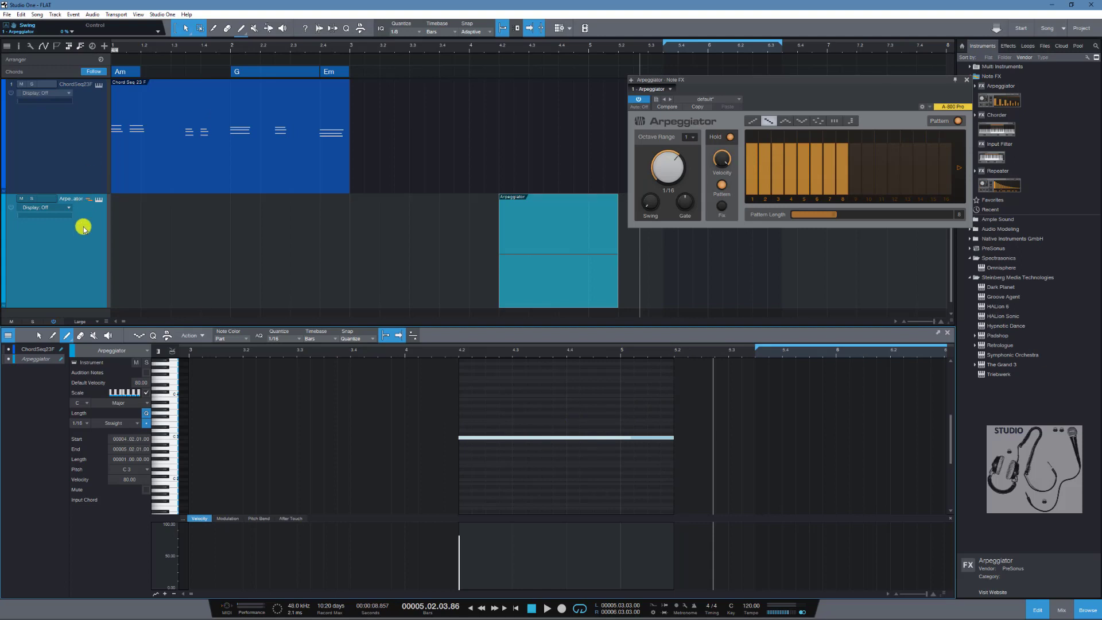
# - Render the Arpeggiator part's note effect with Render Instrument Tracks and undo the render
pyautogui.click(72, 14)
pyautogui.click(89, 345)
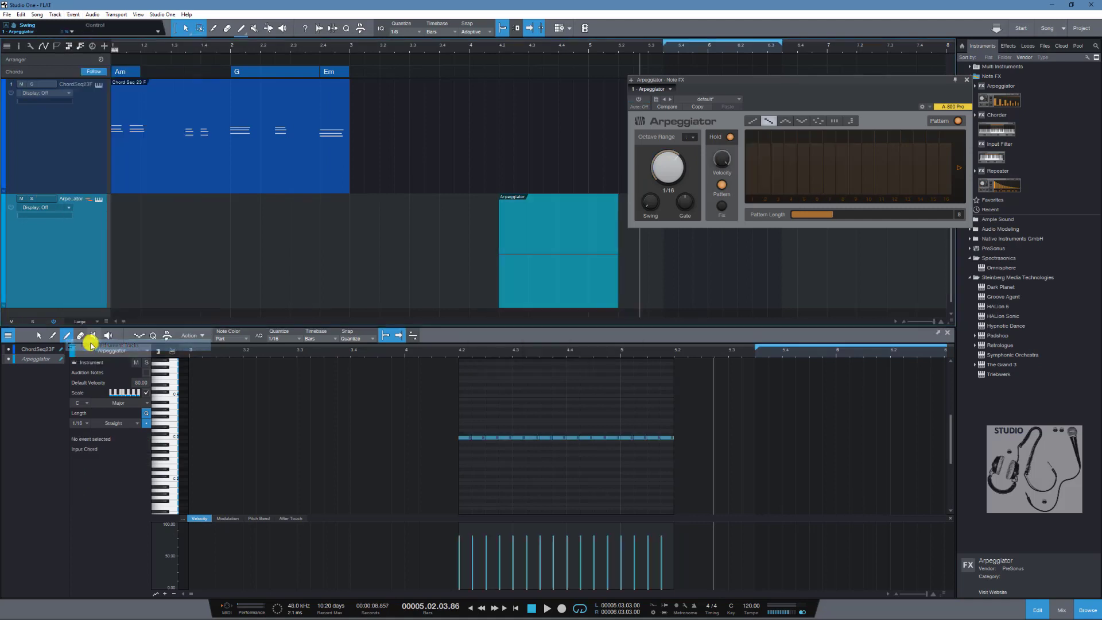
pyautogui.scroll(-1, 470, 227)
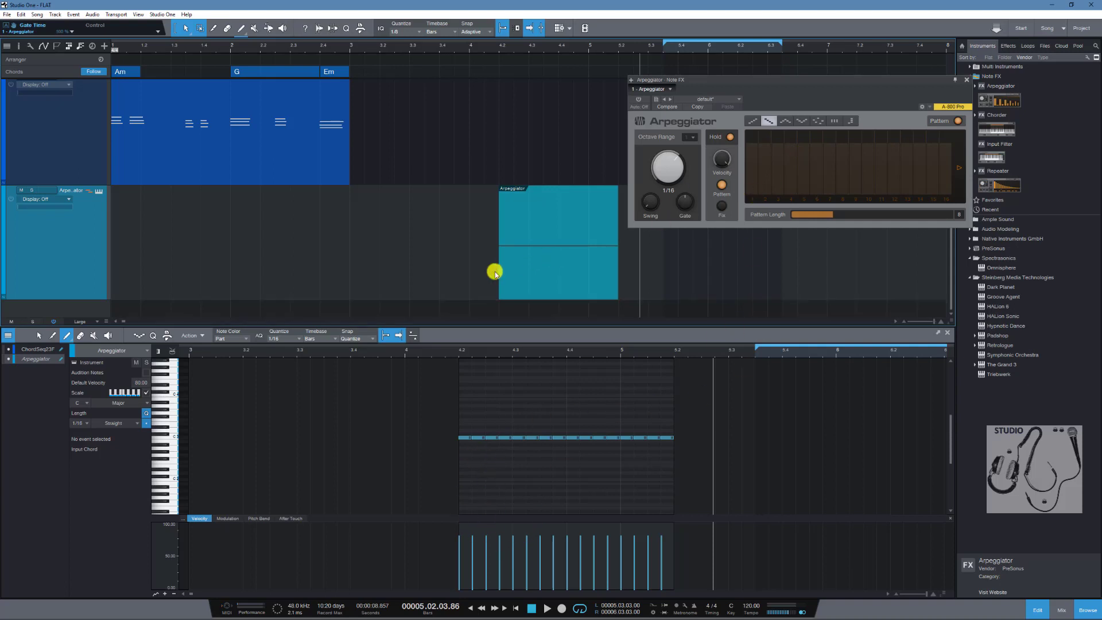
pyautogui.hotkey('ctrl', 'z')
# - Reshape the Arpeggiator pattern with varied step velocities, the Random play mode and a pattern length beyond 16 steps
pyautogui.moveTo(749, 151); pyautogui.dragTo(803, 160)
pyautogui.click(818, 121)
pyautogui.click(856, 214)
pyautogui.click(866, 157)
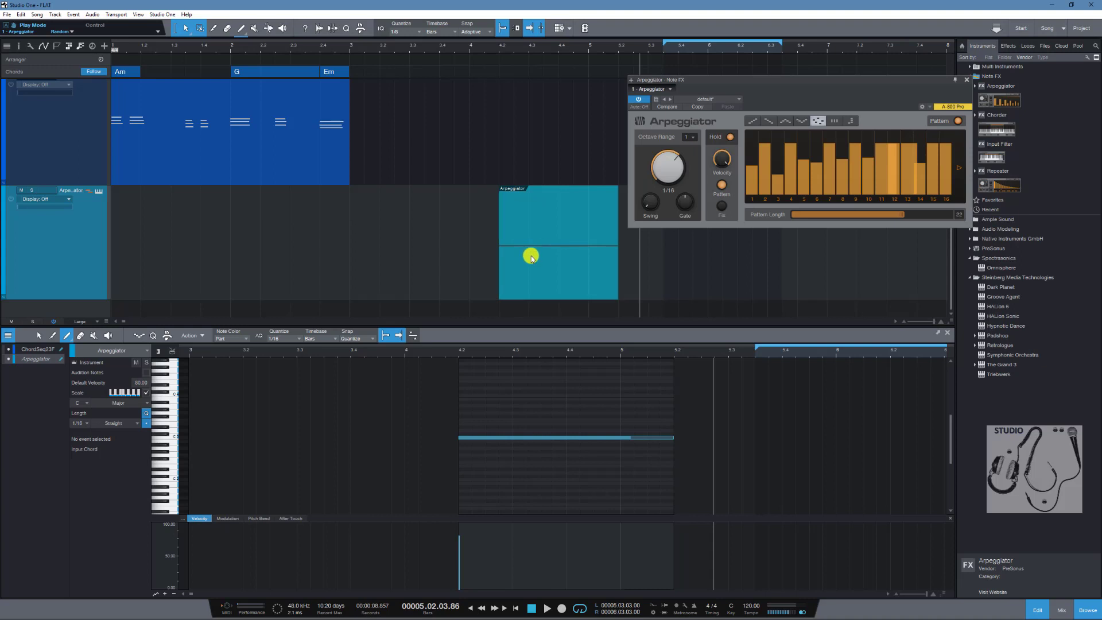
# - Render the Arpeggiator part's note effect with Render Instrument Tracks and close the Arpeggiator window
pyautogui.click(530, 255)
pyautogui.click(73, 14)
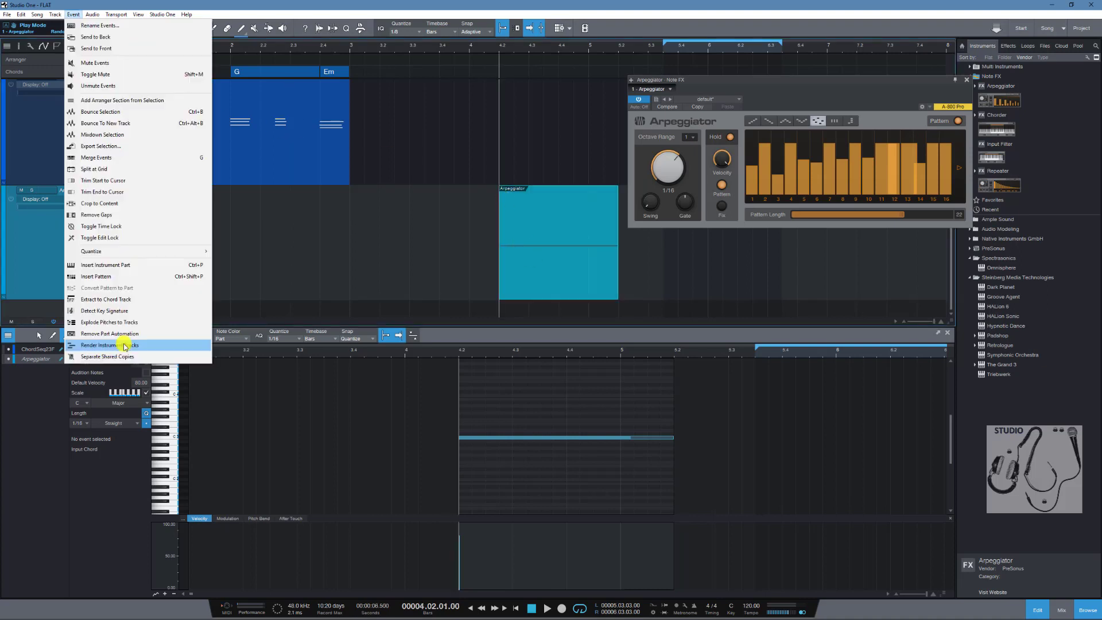
pyautogui.click(125, 346)
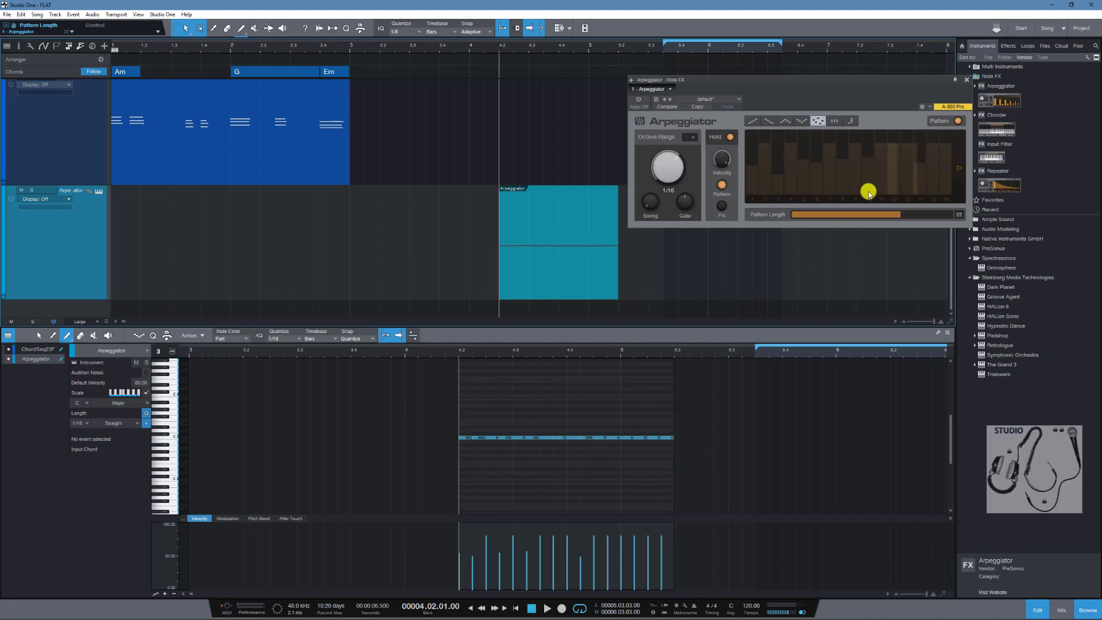
pyautogui.click(966, 82)
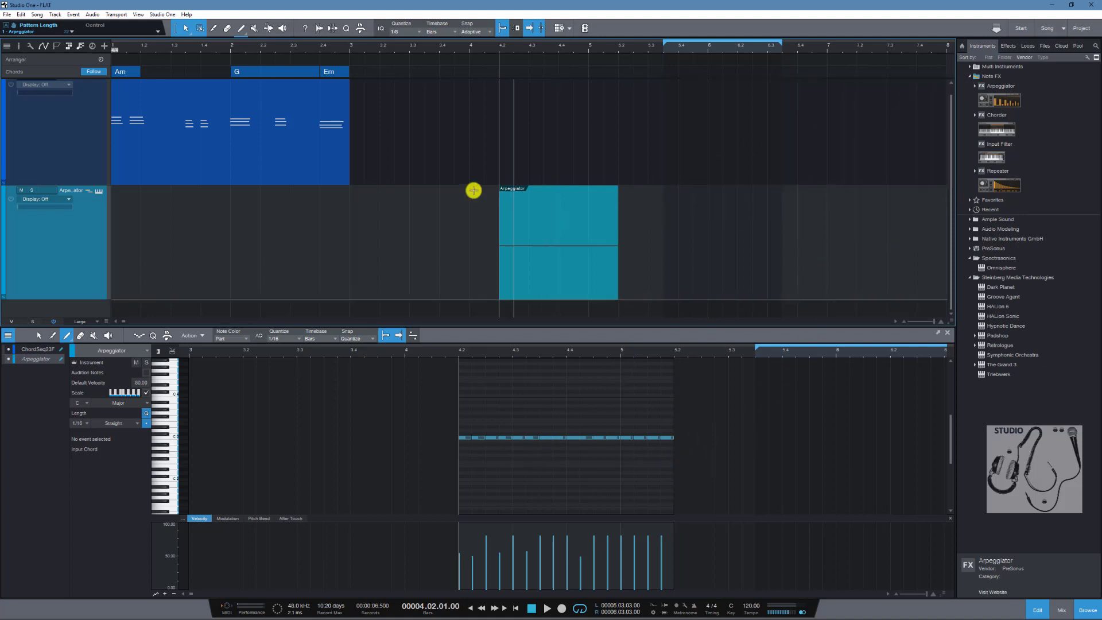
pyautogui.click(291, 248)
pyautogui.moveTo(677, 214); pyautogui.dragTo(365, 216)
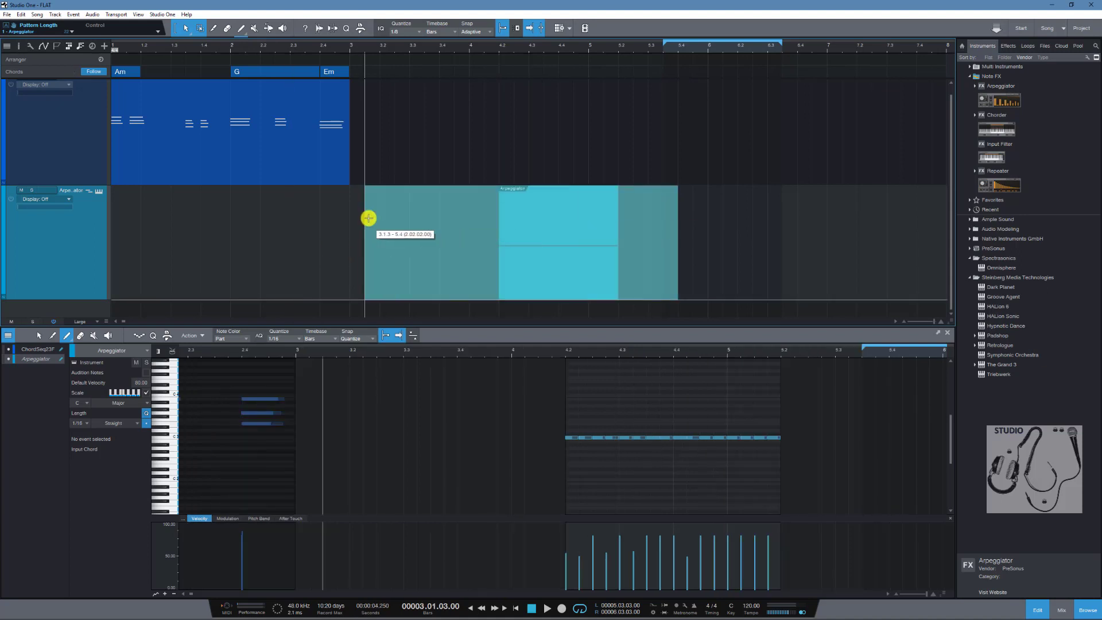
pyautogui.rightClick(82, 237)
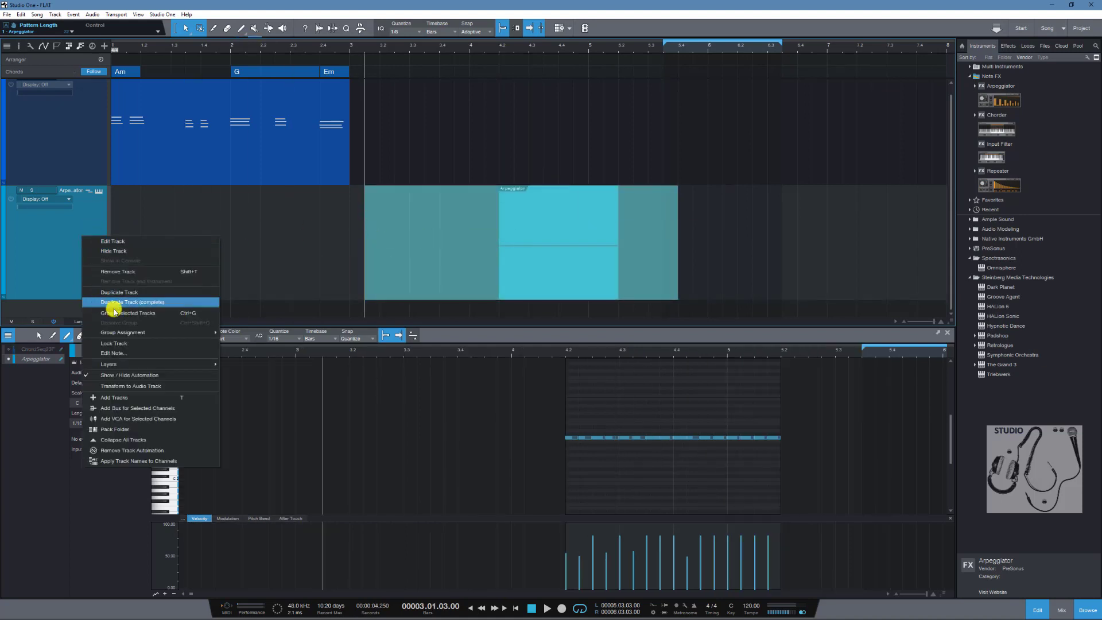
pyautogui.click(57, 248)
pyautogui.click(73, 14)
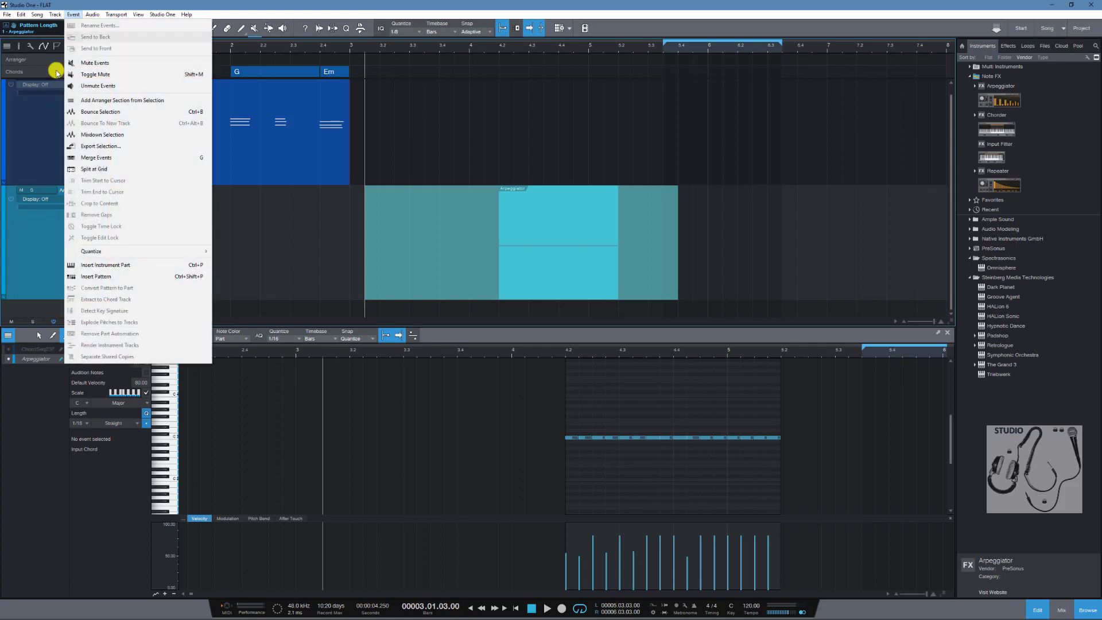
pyautogui.click(25, 240)
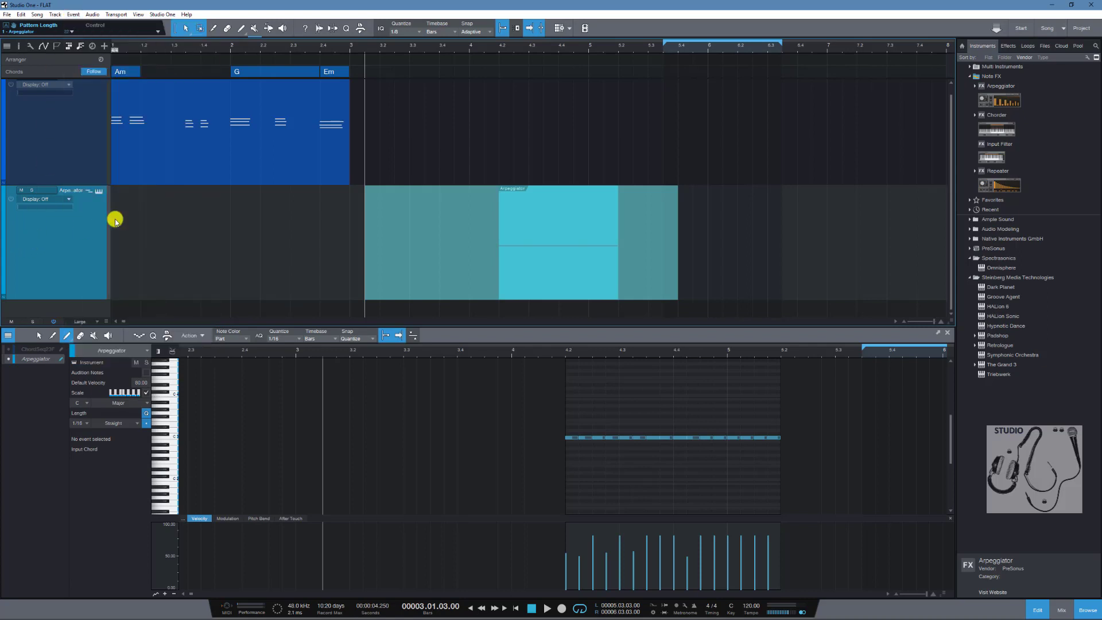
pyautogui.click(71, 15)
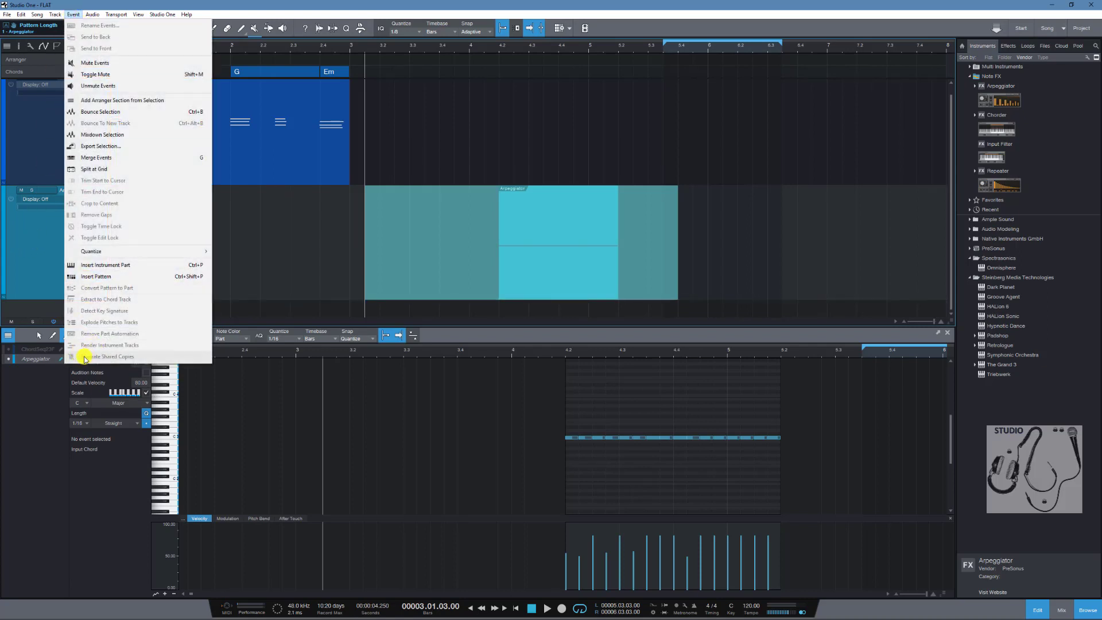
# - Place a copy of the chord part at bar 4.2 and delete the rendered part from the Arpeggiator track
pyautogui.click(249, 164)
pyautogui.moveTo(248, 164); pyautogui.dragTo(616, 118)
pyautogui.press('w')
pyautogui.moveTo(379, 230); pyautogui.dragTo(164, 273)
pyautogui.press('Delete')
# - Replace the chord part's copy at bar 4.2 with a shared duplicate of the original, moved to start at bar 6.1.3
pyautogui.click(315, 156)
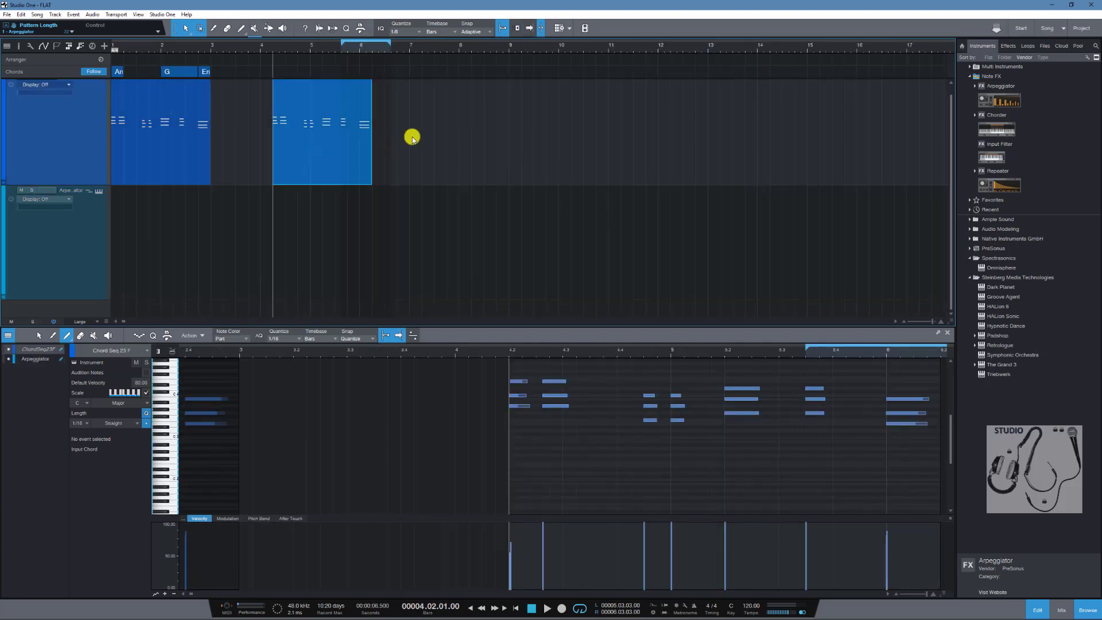
pyautogui.press('Delete')
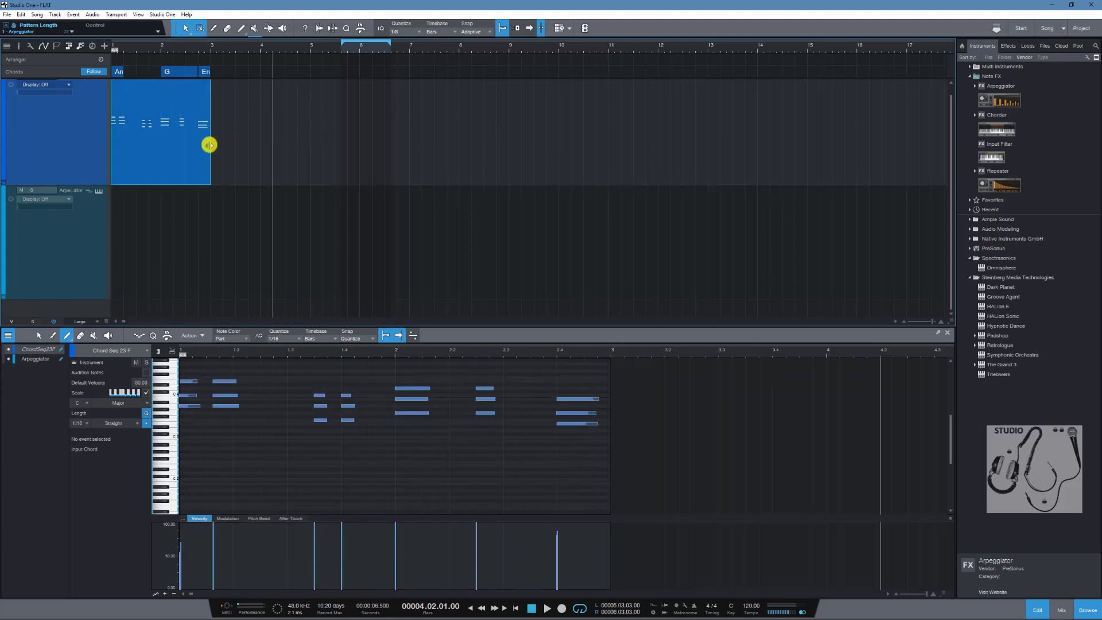
pyautogui.click(37, 16)
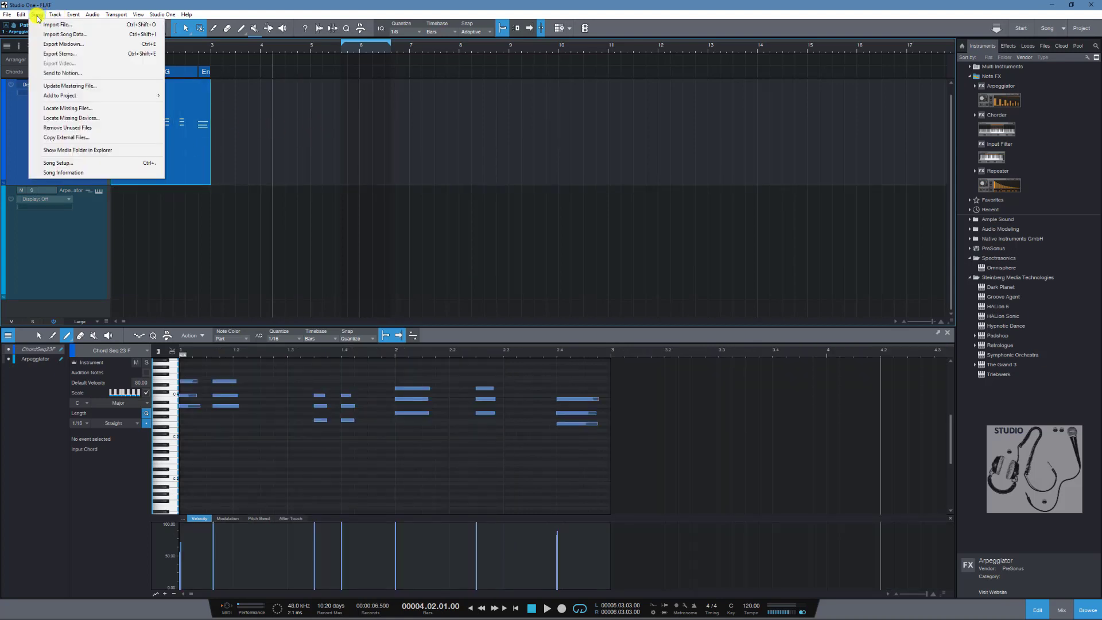
pyautogui.moveTo(22, 14)
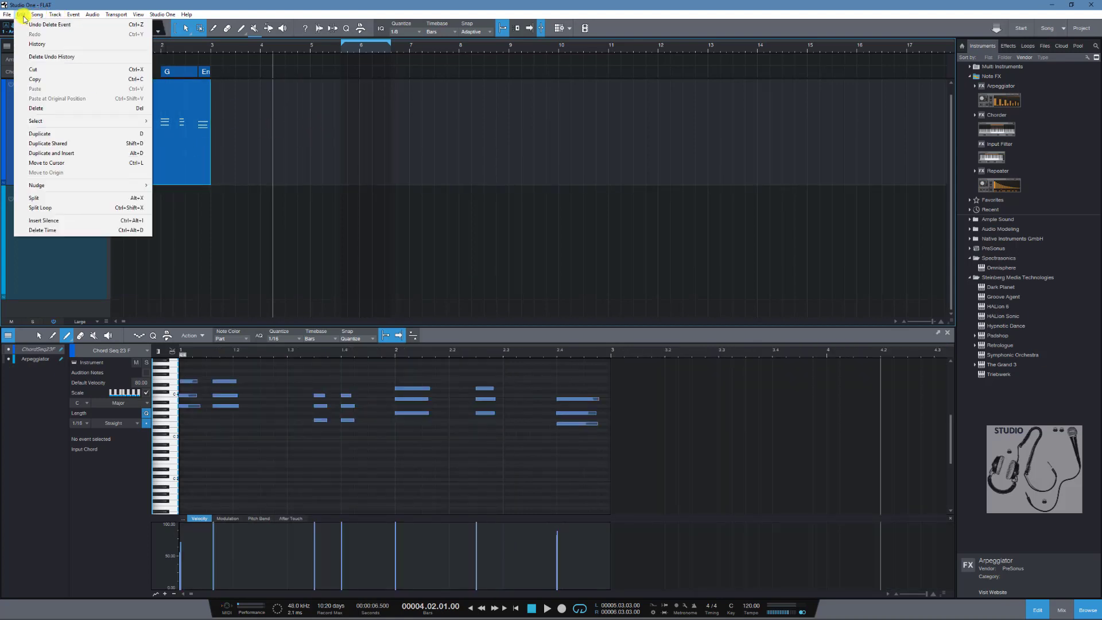
pyautogui.click(32, 144)
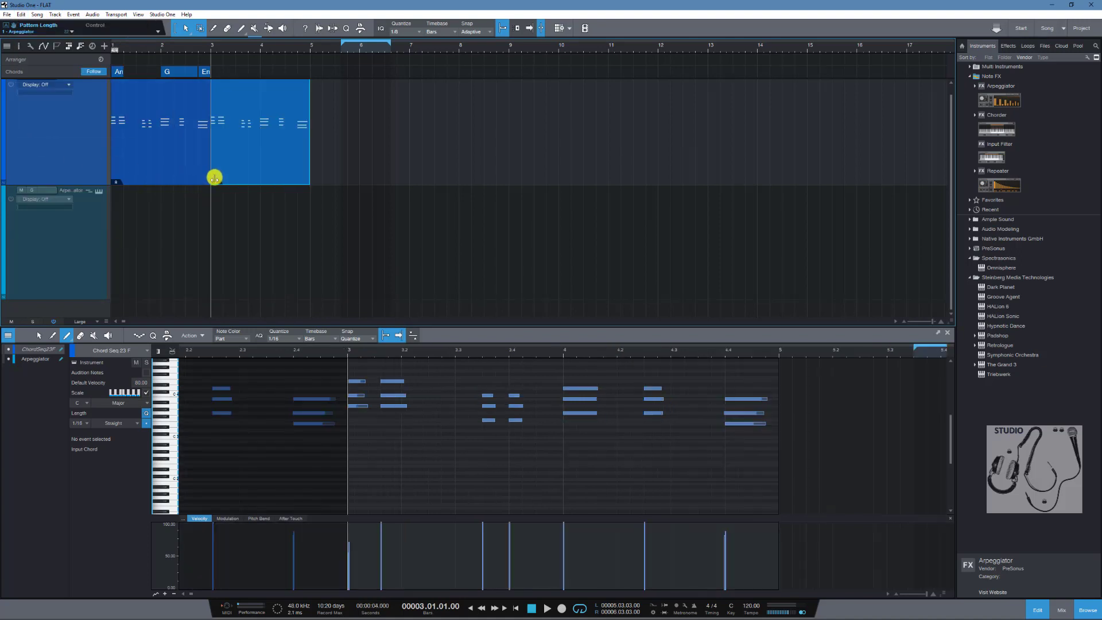
pyautogui.moveTo(223, 173); pyautogui.dragTo(401, 170)
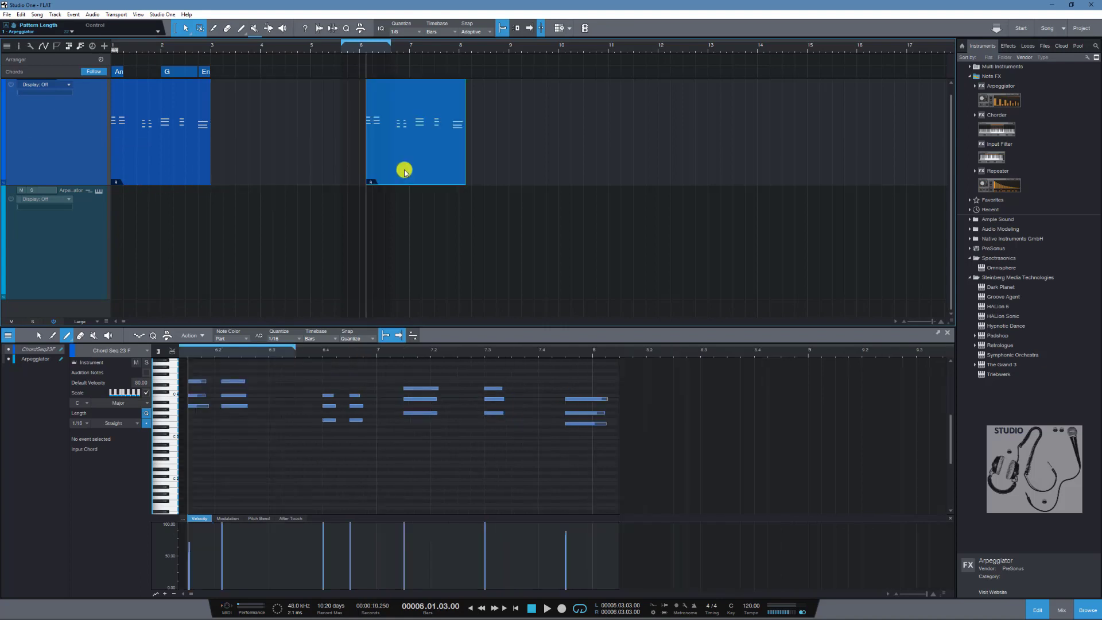
# - Apply Separate Shared Copies to the shared chord part and undo the separation
pyautogui.click(74, 14)
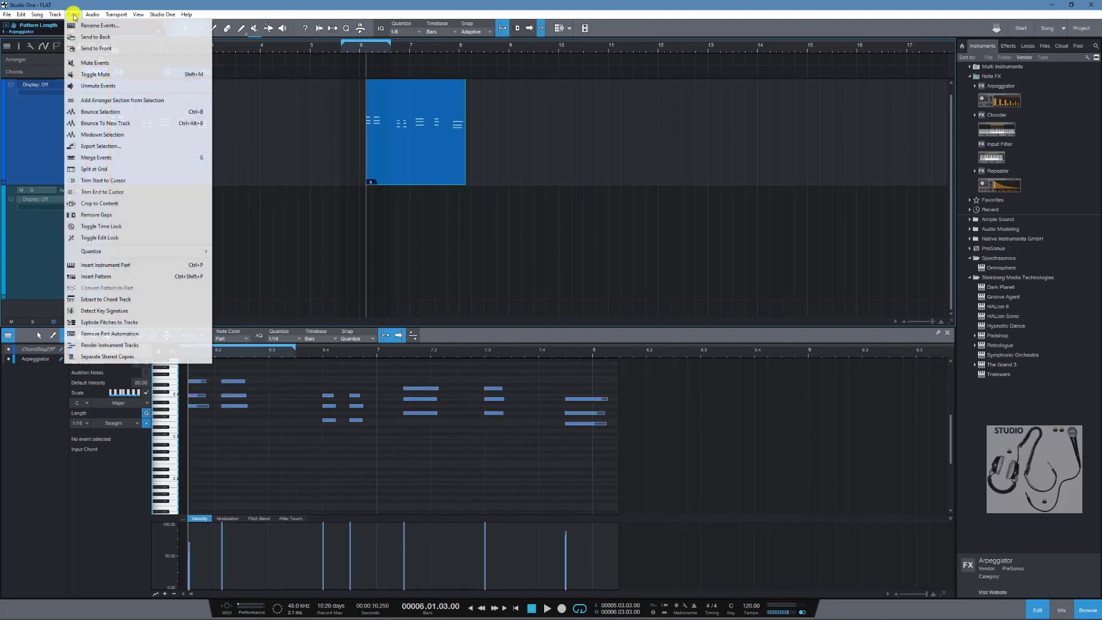
pyautogui.click(98, 355)
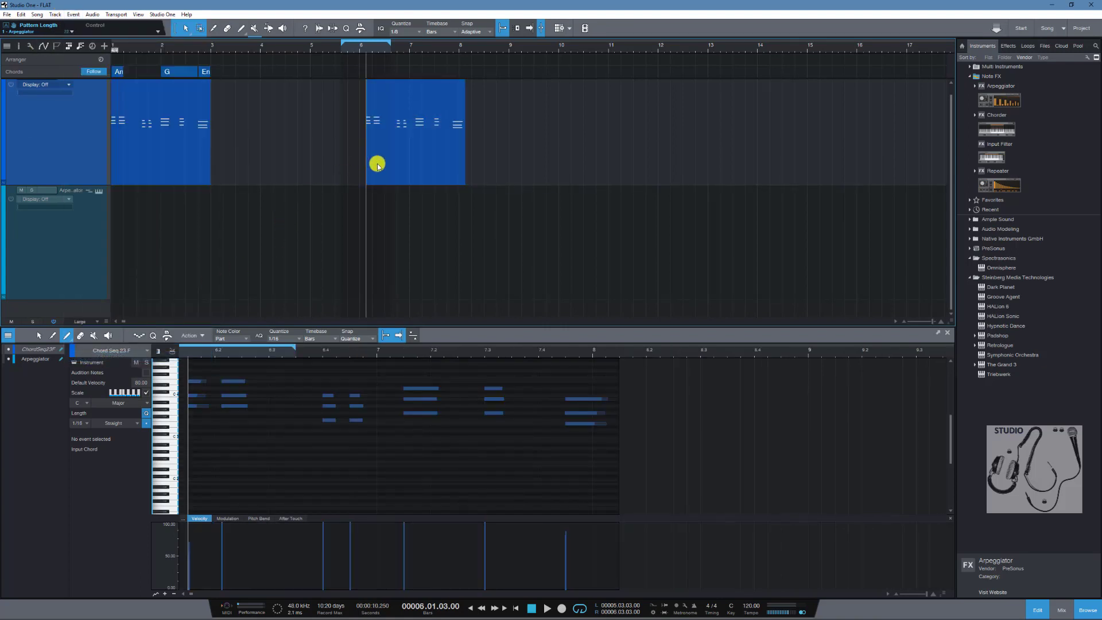
pyautogui.click(323, 210)
pyautogui.hotkey('ctrl', 'z')
pyautogui.click(364, 199)
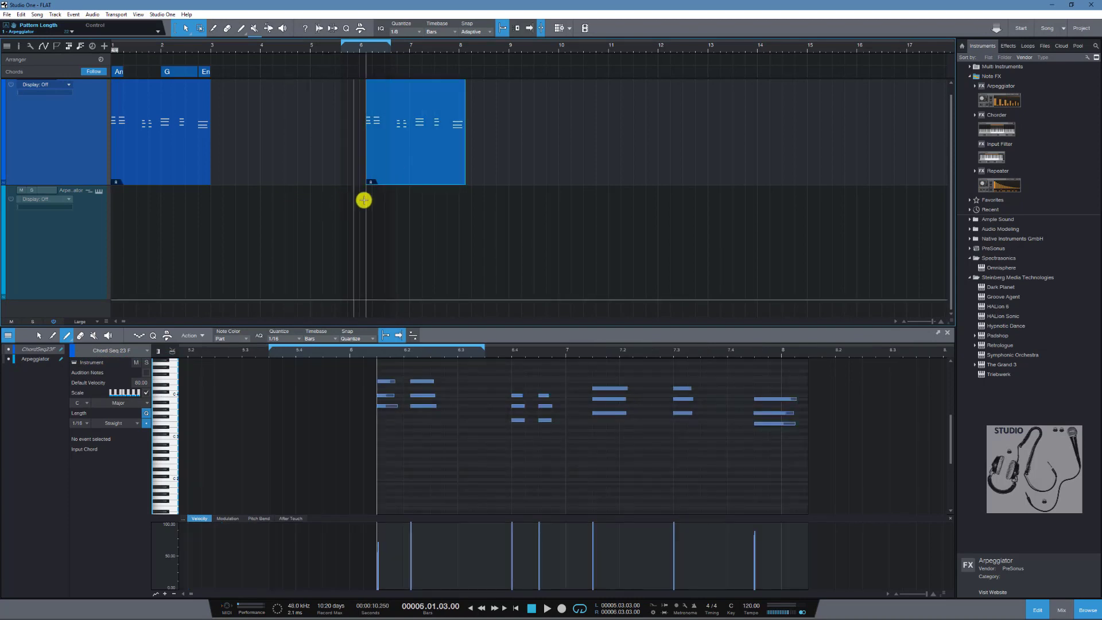
pyautogui.click(266, 193)
# - Separate the chord part at bar 6.1.3 from its shared original and move it to start at bar 3
pyautogui.click(409, 165)
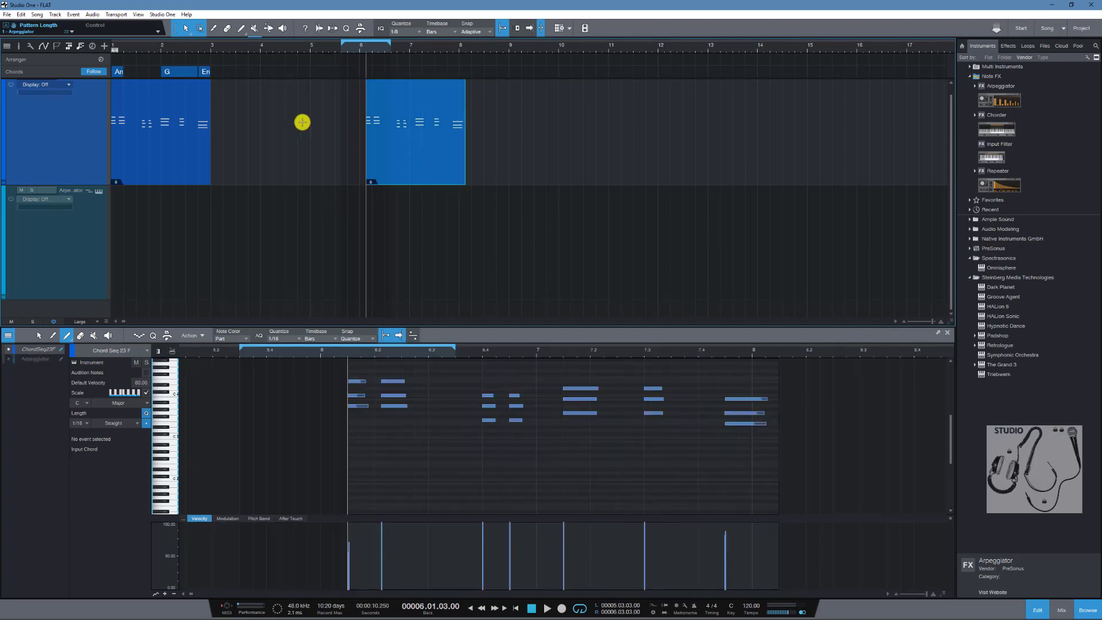
pyautogui.click(69, 14)
pyautogui.click(103, 357)
pyautogui.click(413, 166)
pyautogui.moveTo(413, 168); pyautogui.dragTo(241, 153)
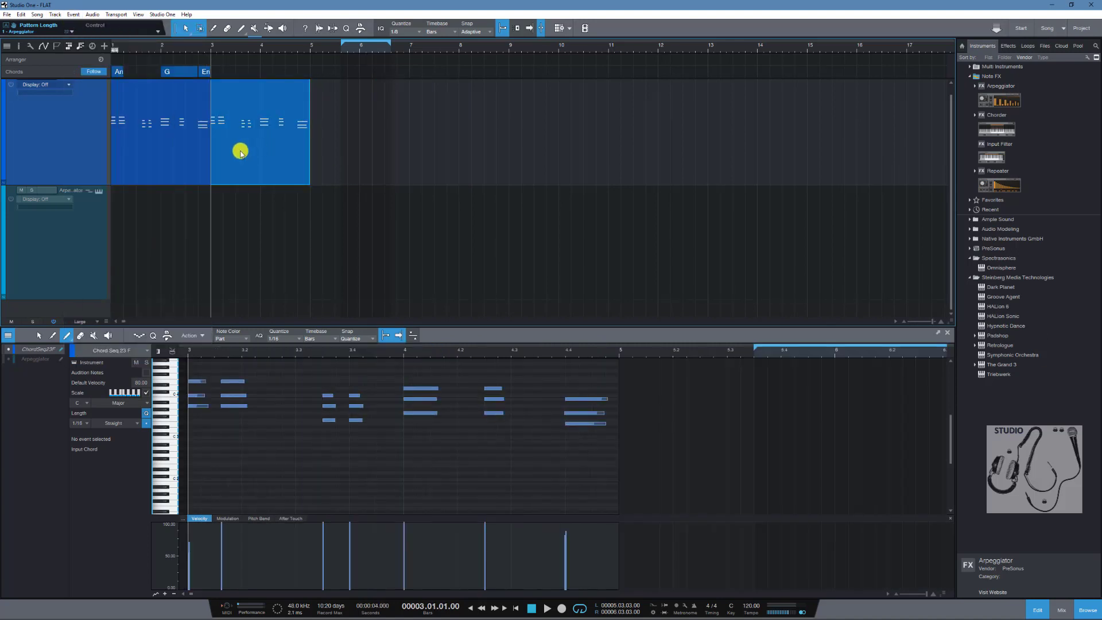